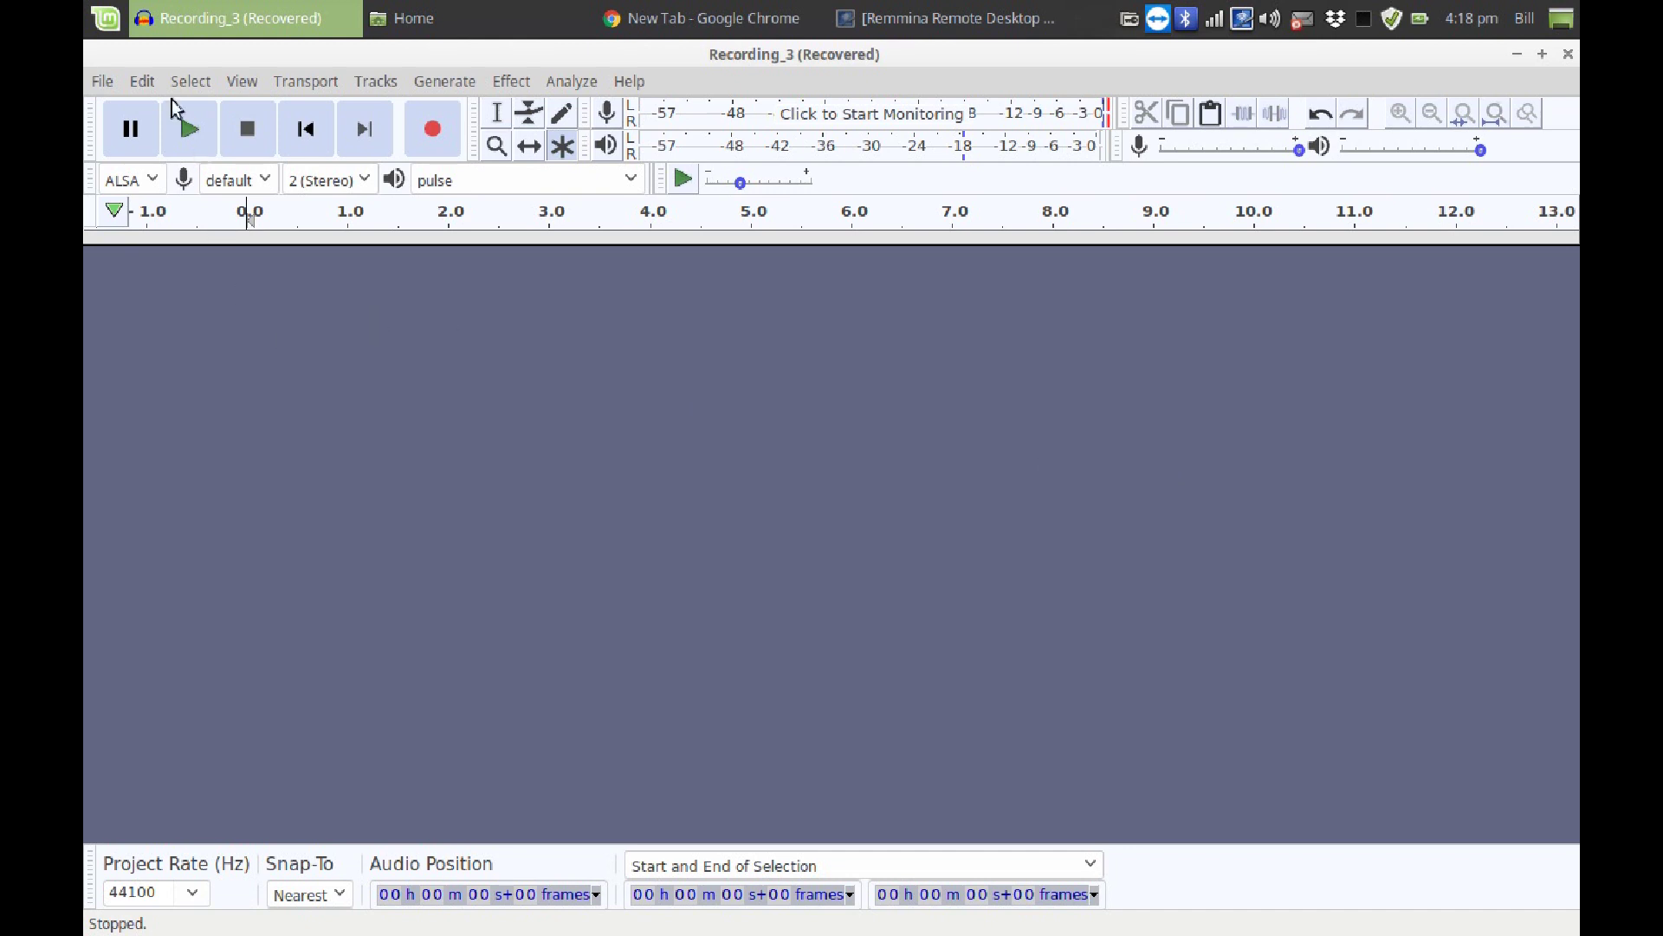
Import Recording_3.wav from the Desktop as a mono 44100 Hz track and play it.
{"action": "left_click", "coordinate": [97, 83]}
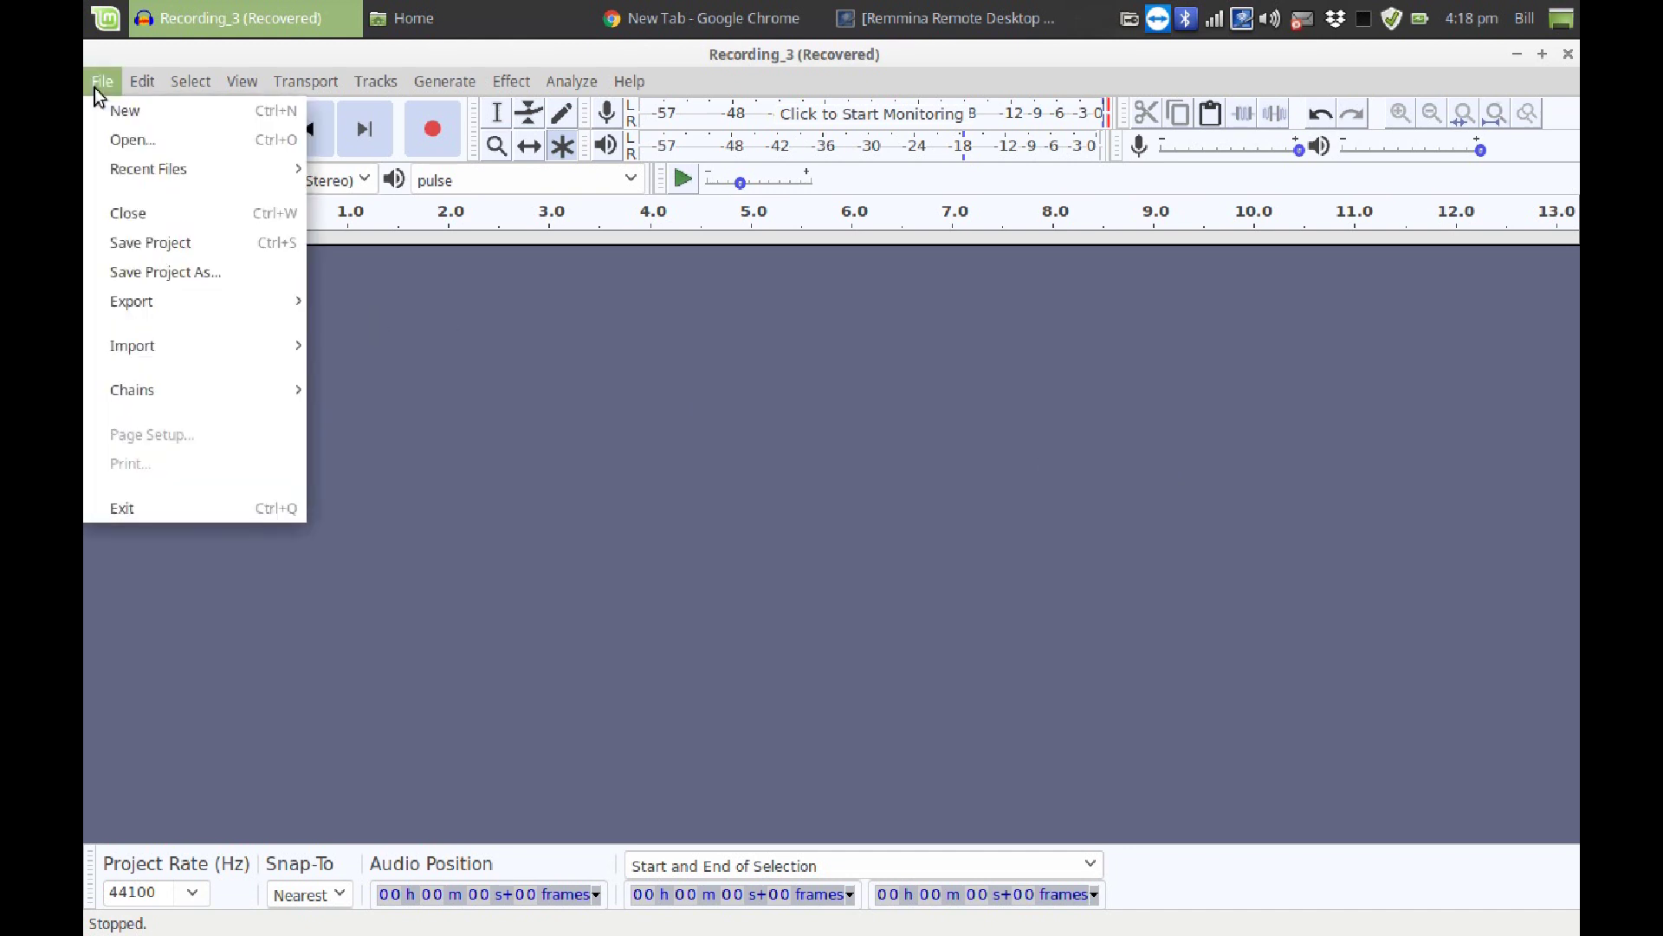
{"action": "mouse_move", "coordinate": [193, 345]}
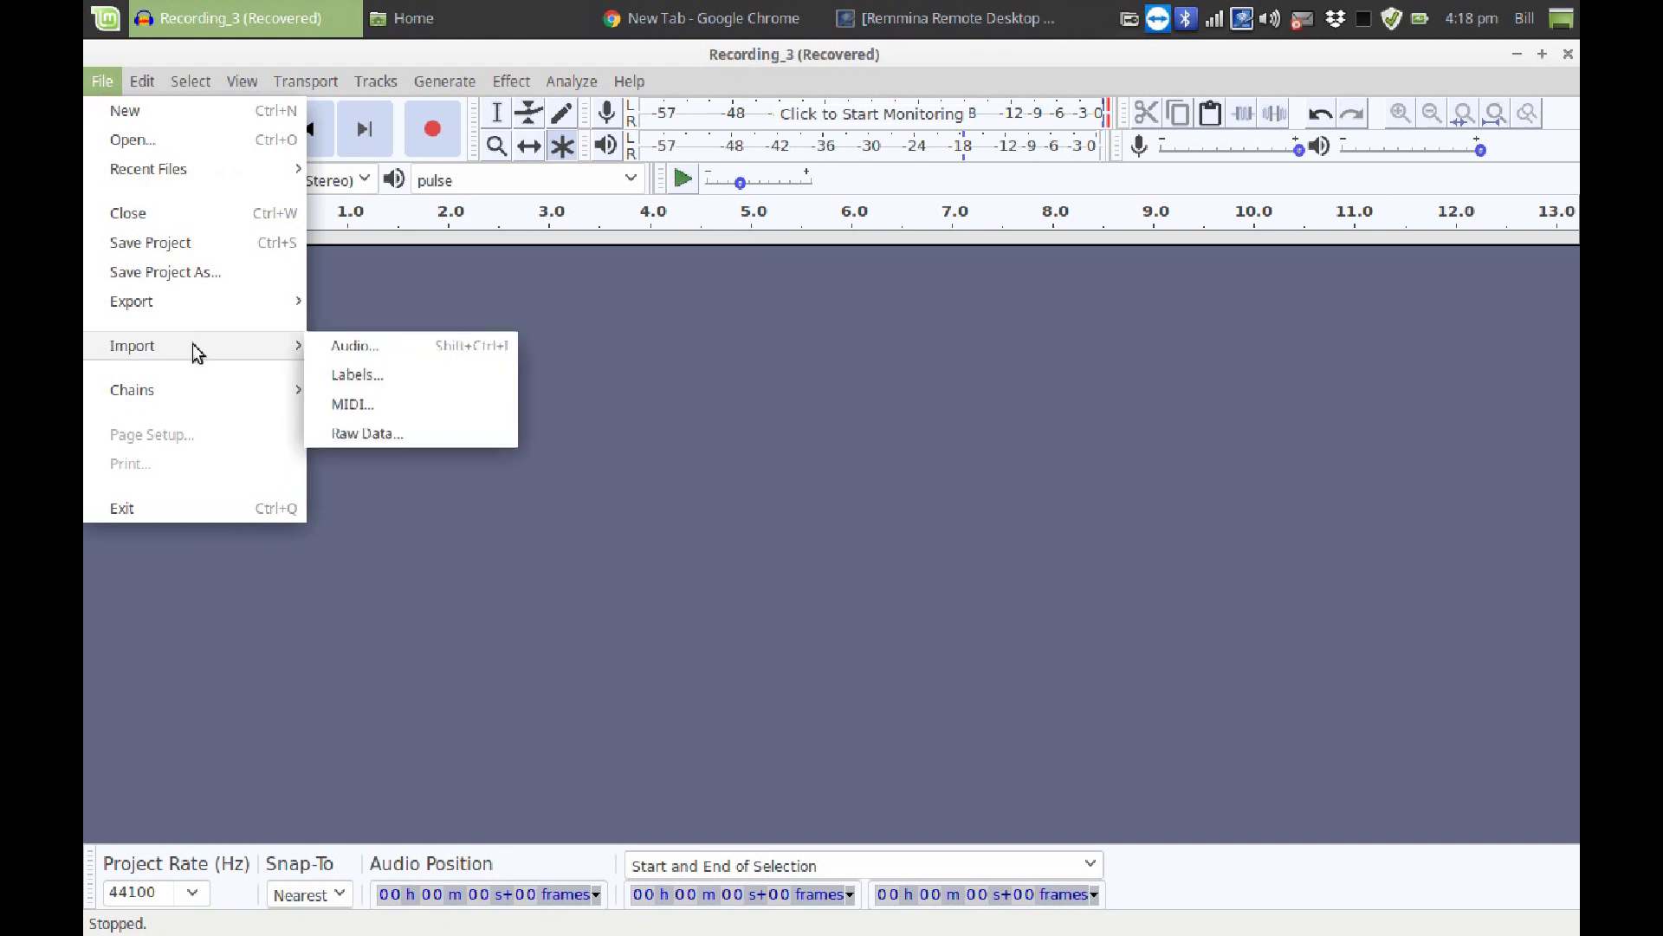
{"action": "left_click", "coordinate": [353, 355]}
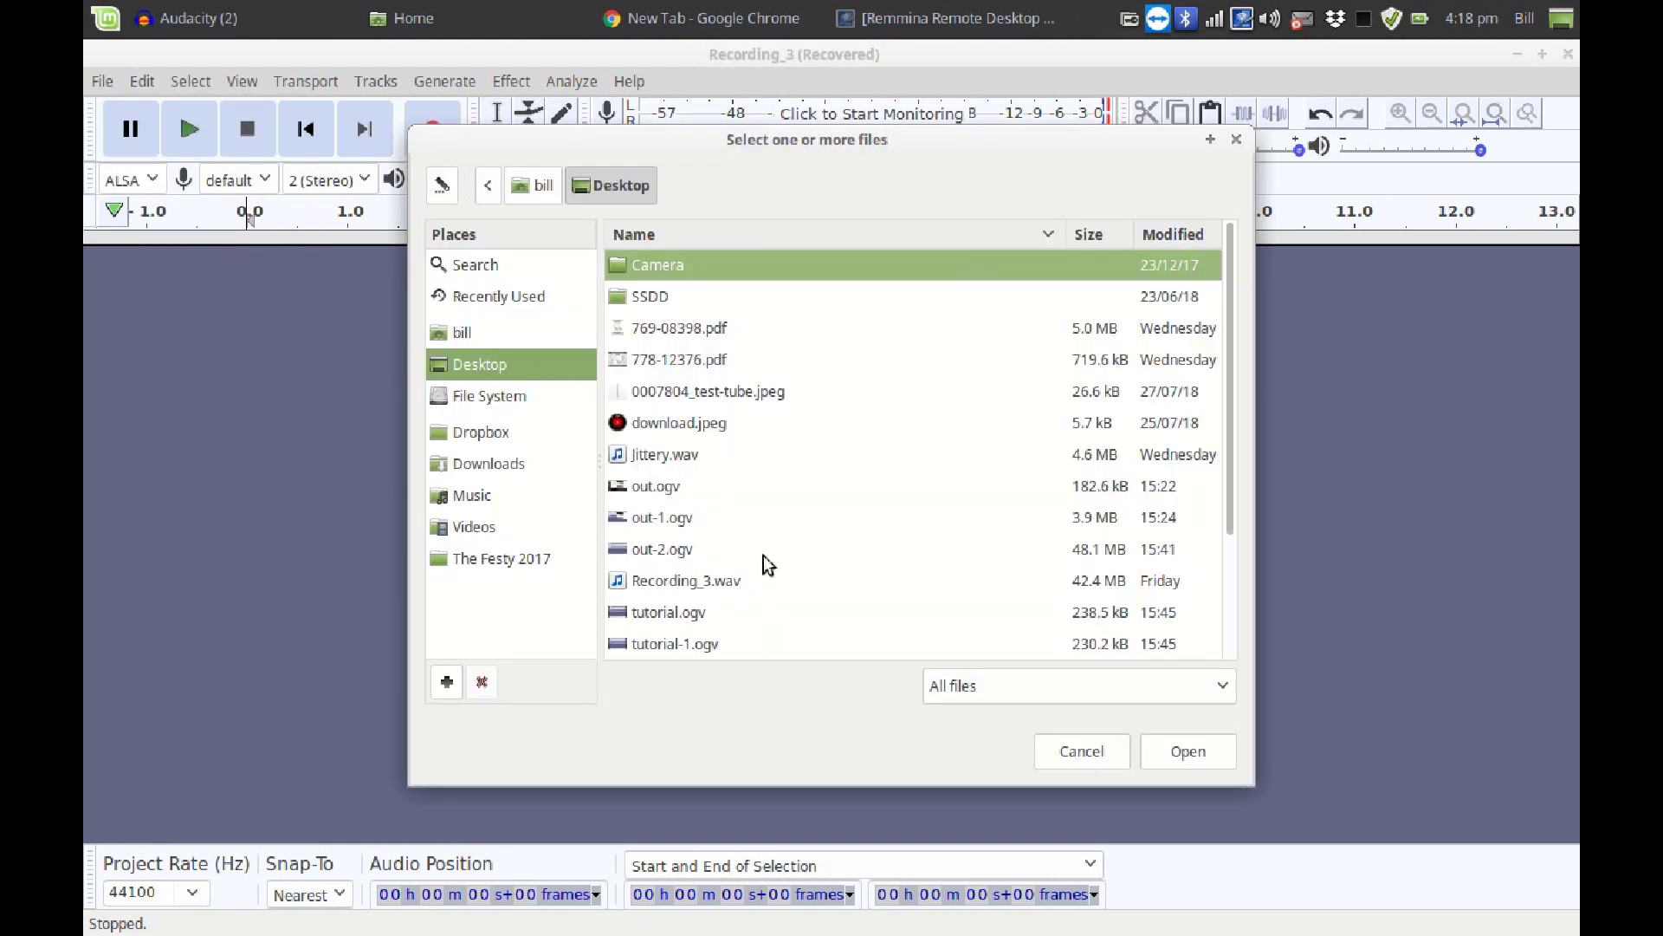
{"action": "scroll", "coordinate": [769, 565], "scroll_direction": "down", "scroll_amount": 3}
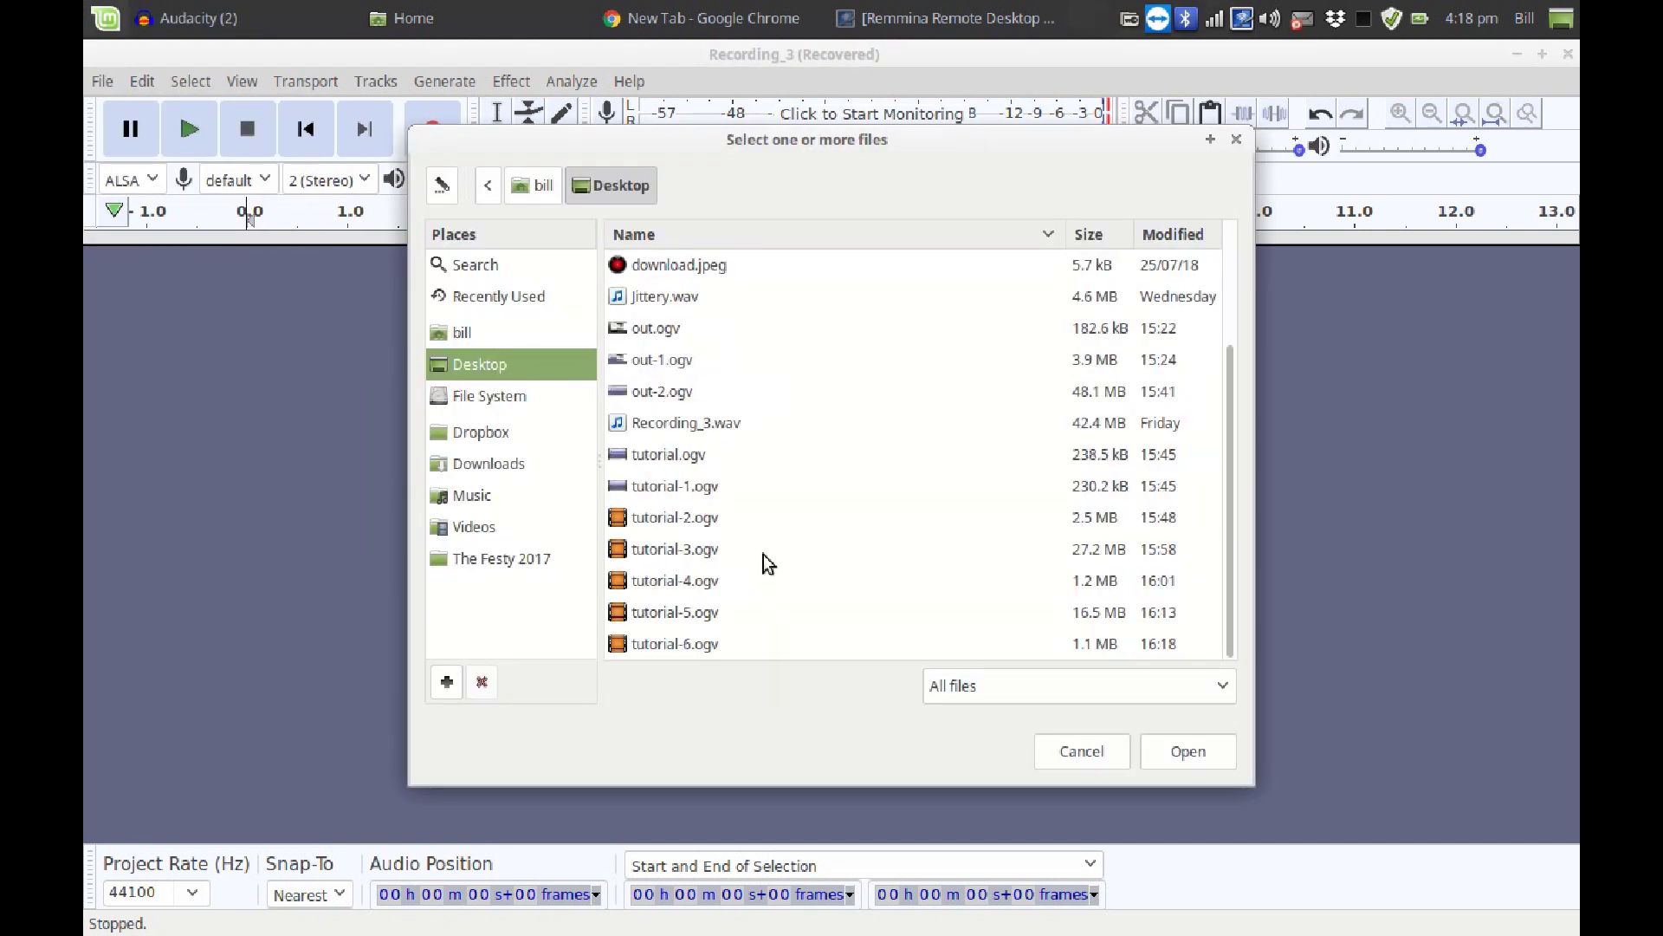
{"action": "left_click", "coordinate": [709, 429]}
{"action": "left_click", "coordinate": [1203, 752]}
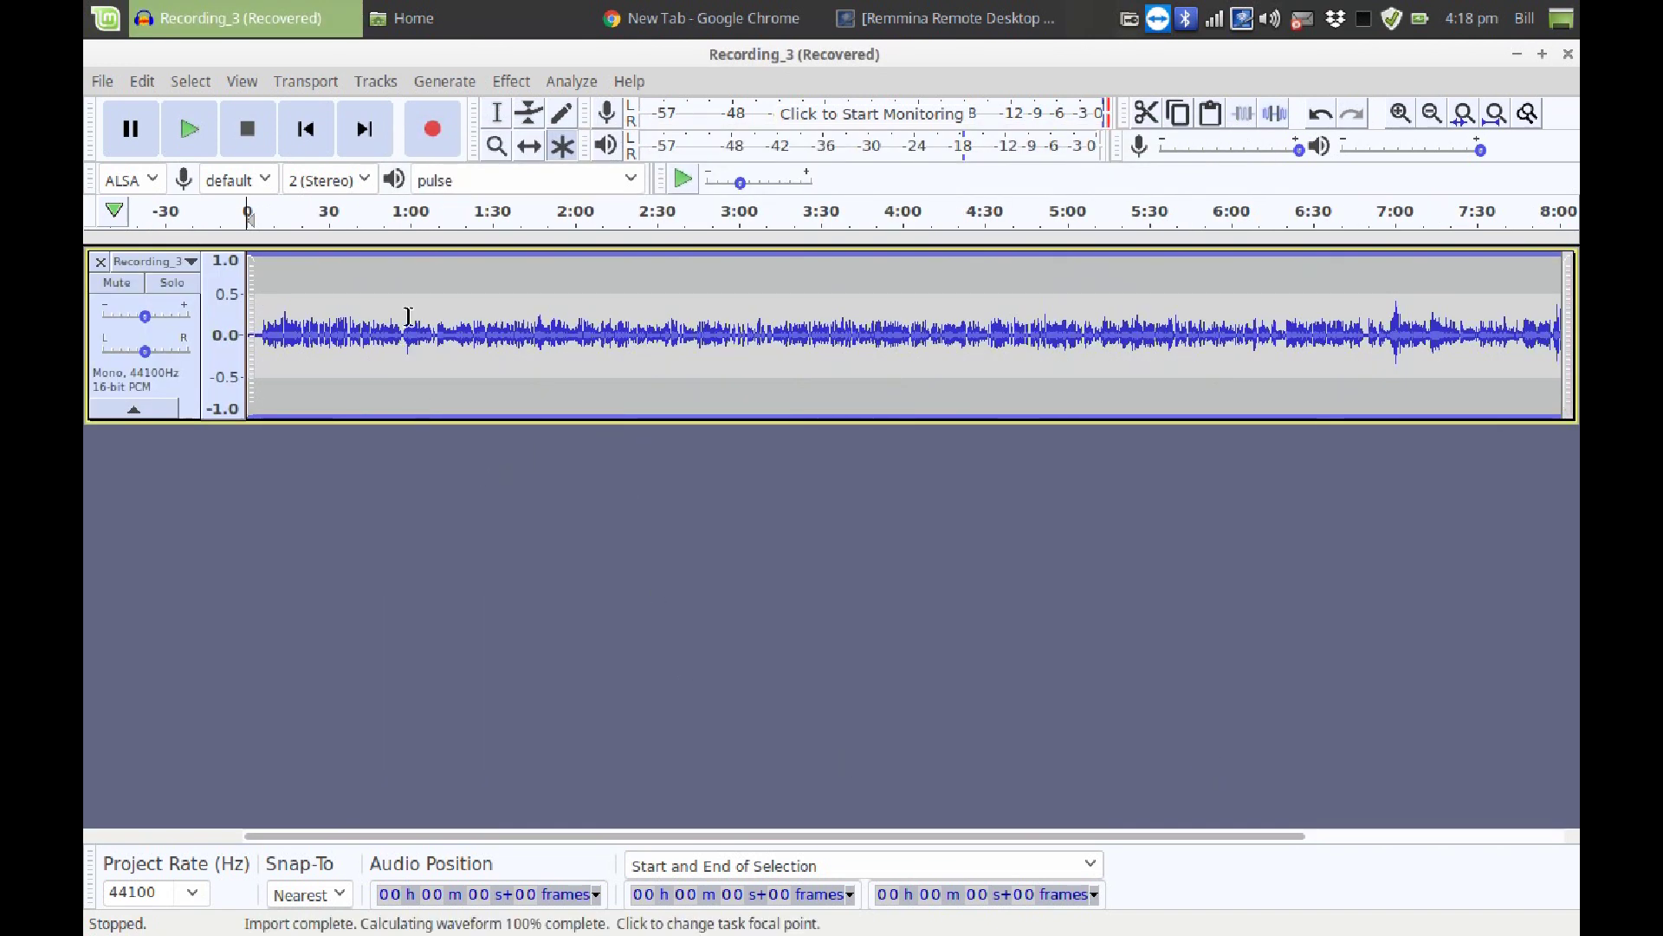
{"action": "left_click", "coordinate": [382, 217]}
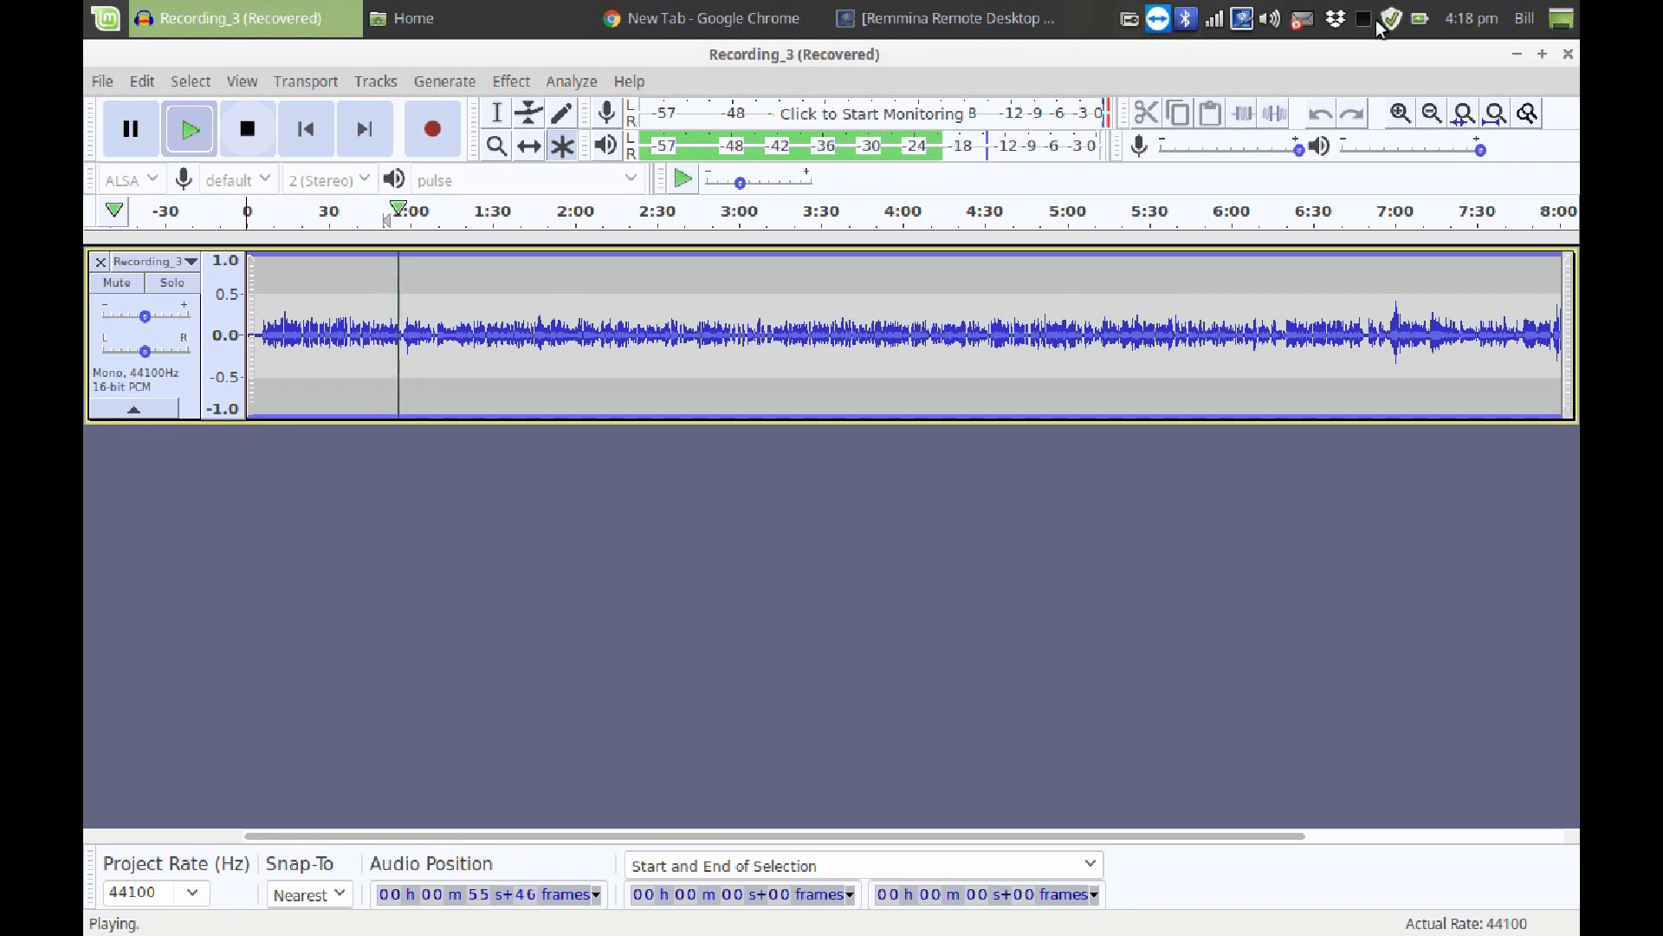
Check the recording volume levels in the system sound settings, then stop the interview playback.
{"action": "left_click", "coordinate": [1270, 18]}
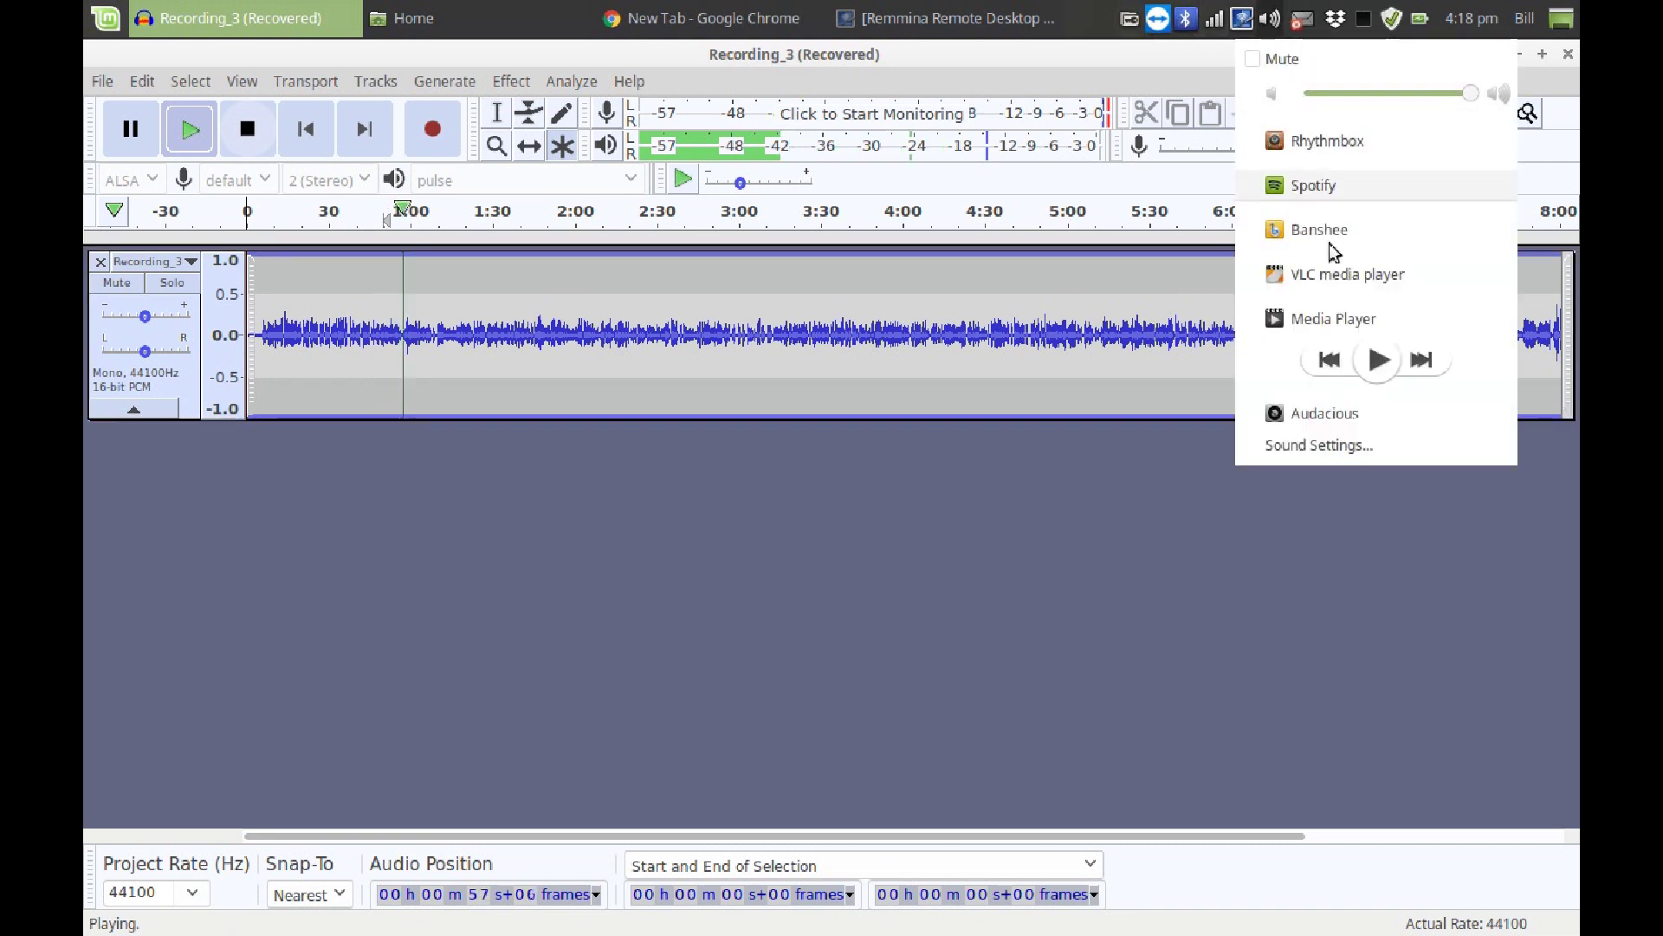
{"action": "left_click", "coordinate": [1340, 445]}
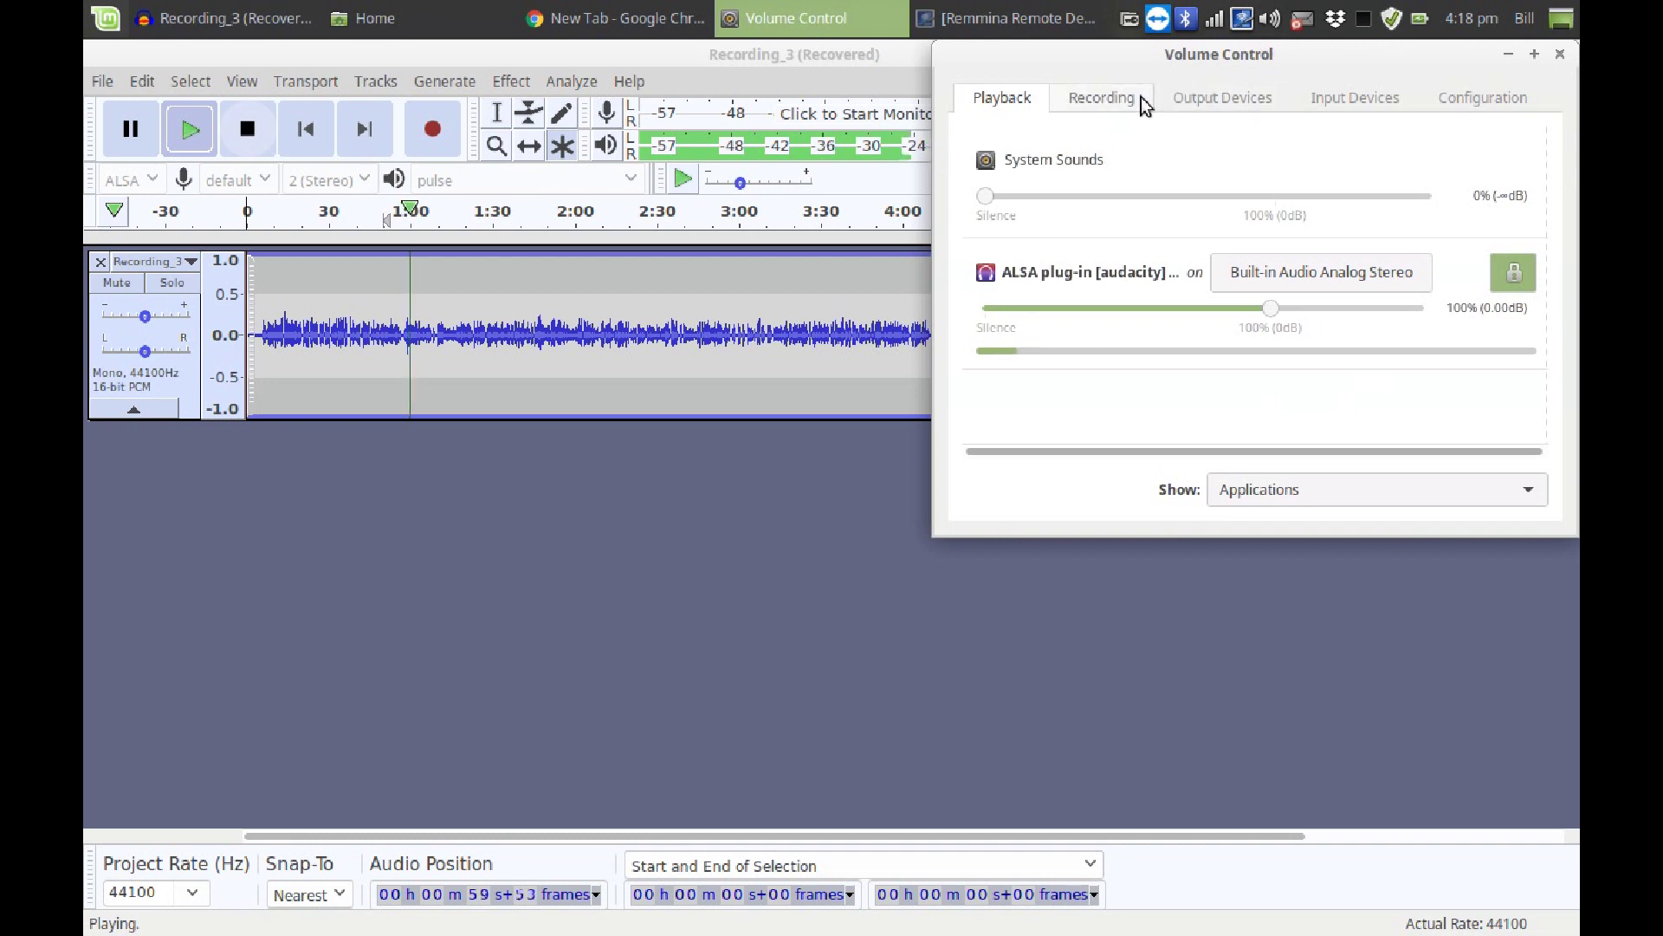
{"action": "left_click", "coordinate": [1144, 102]}
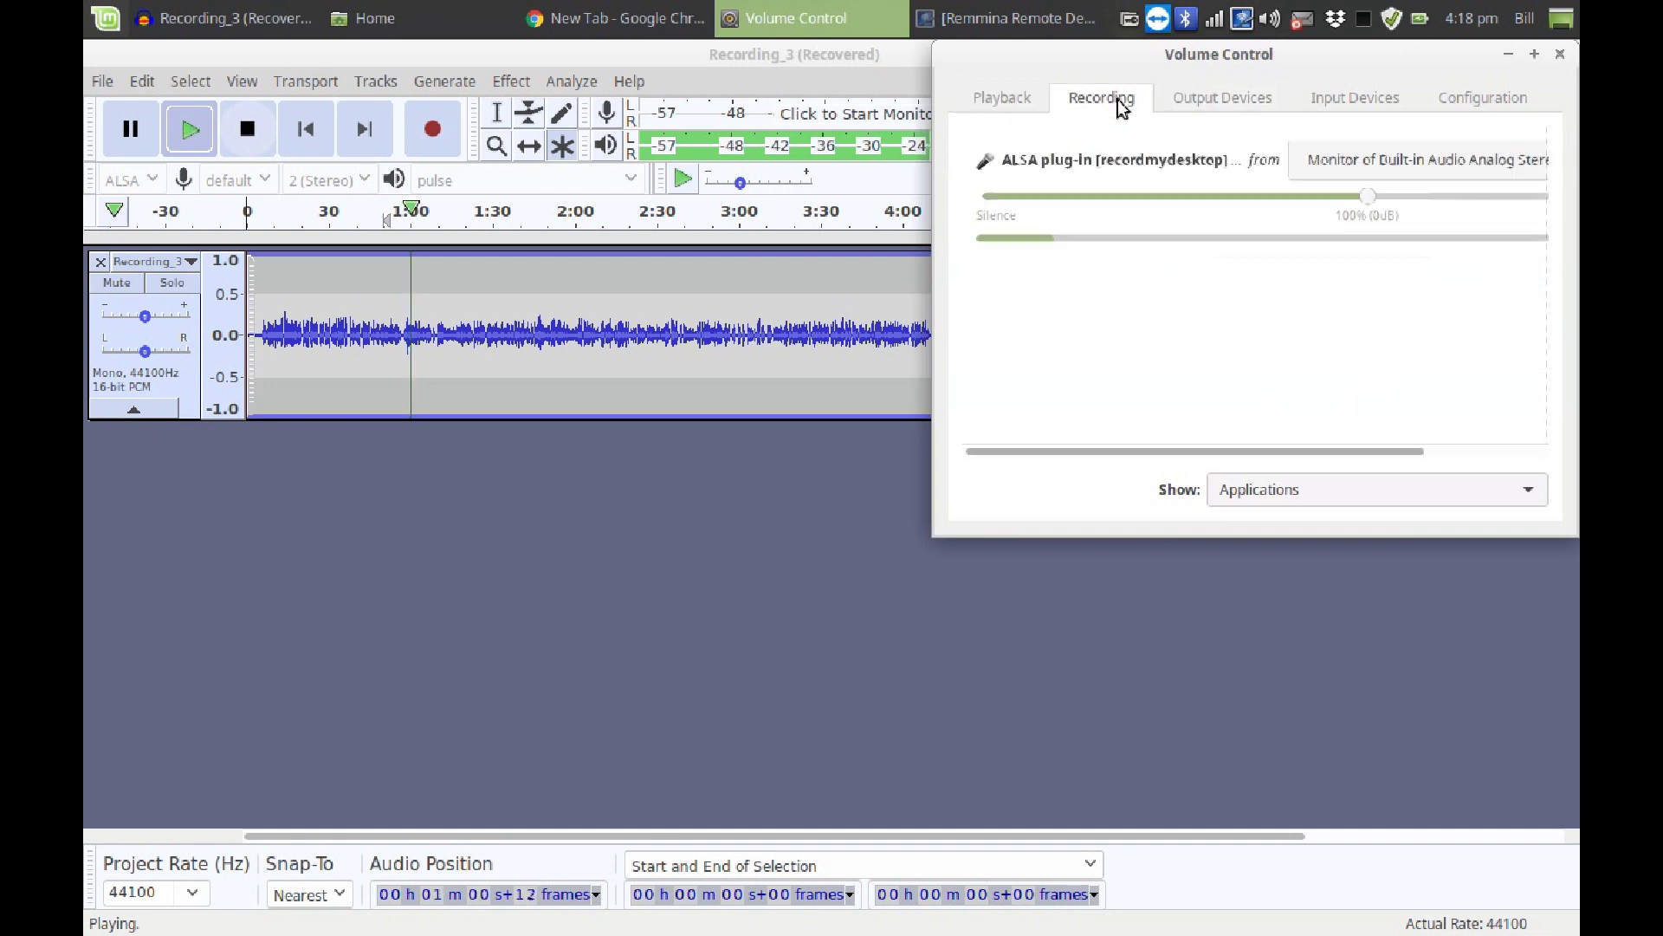
{"action": "left_click", "coordinate": [1560, 55]}
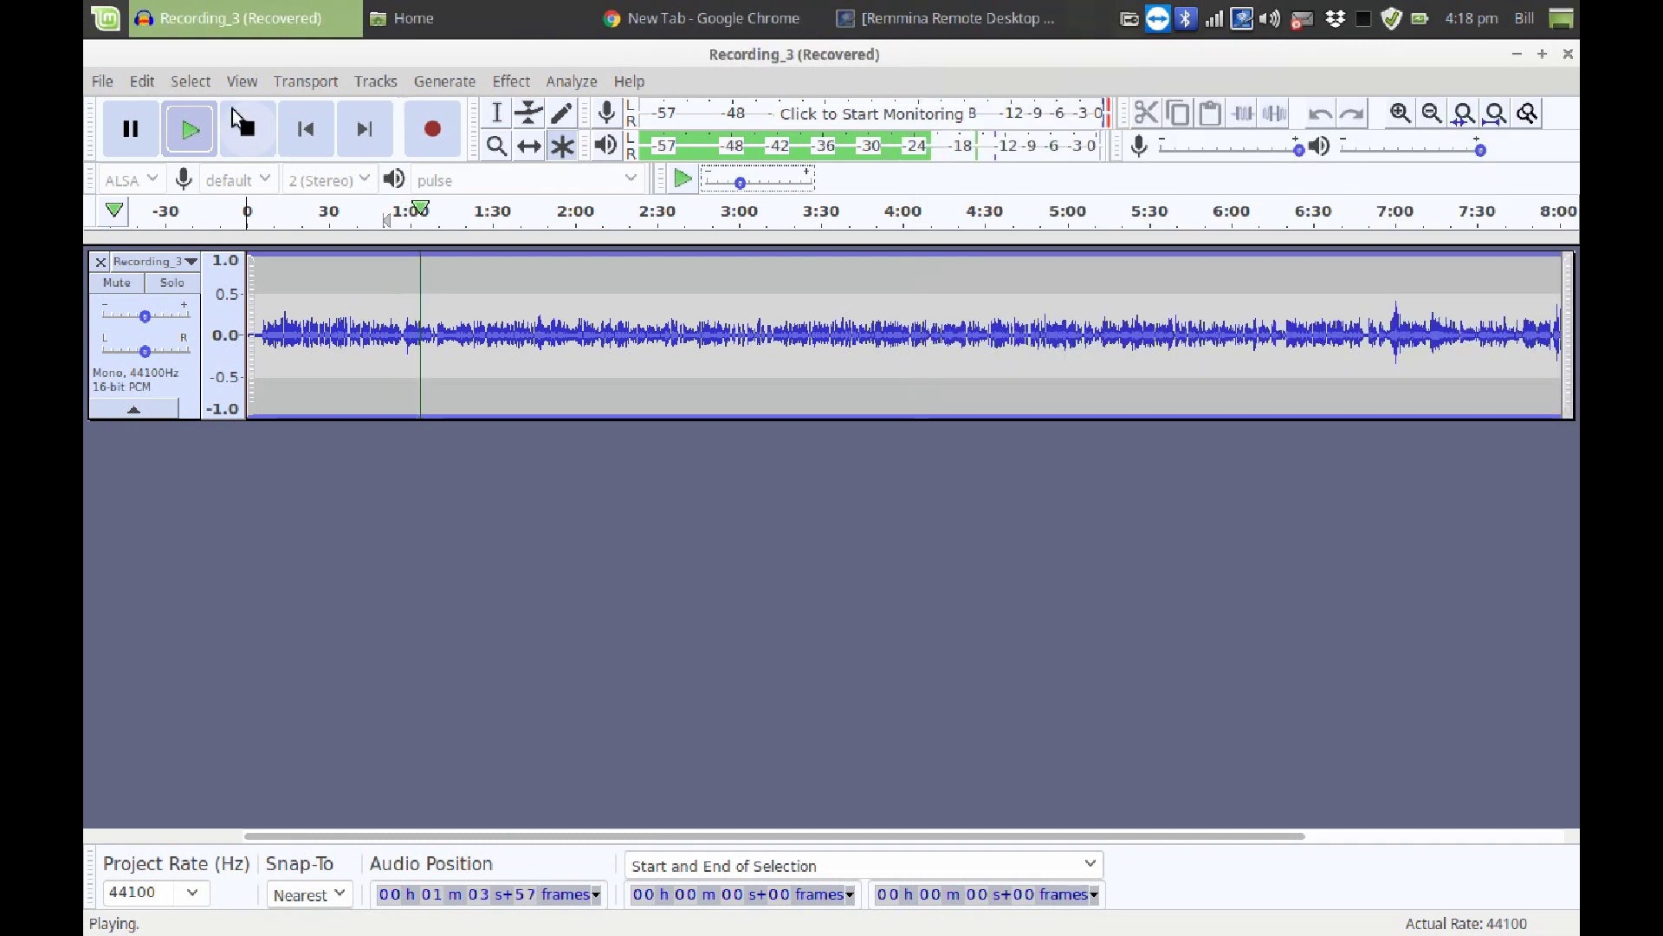
{"action": "left_click", "coordinate": [247, 128]}
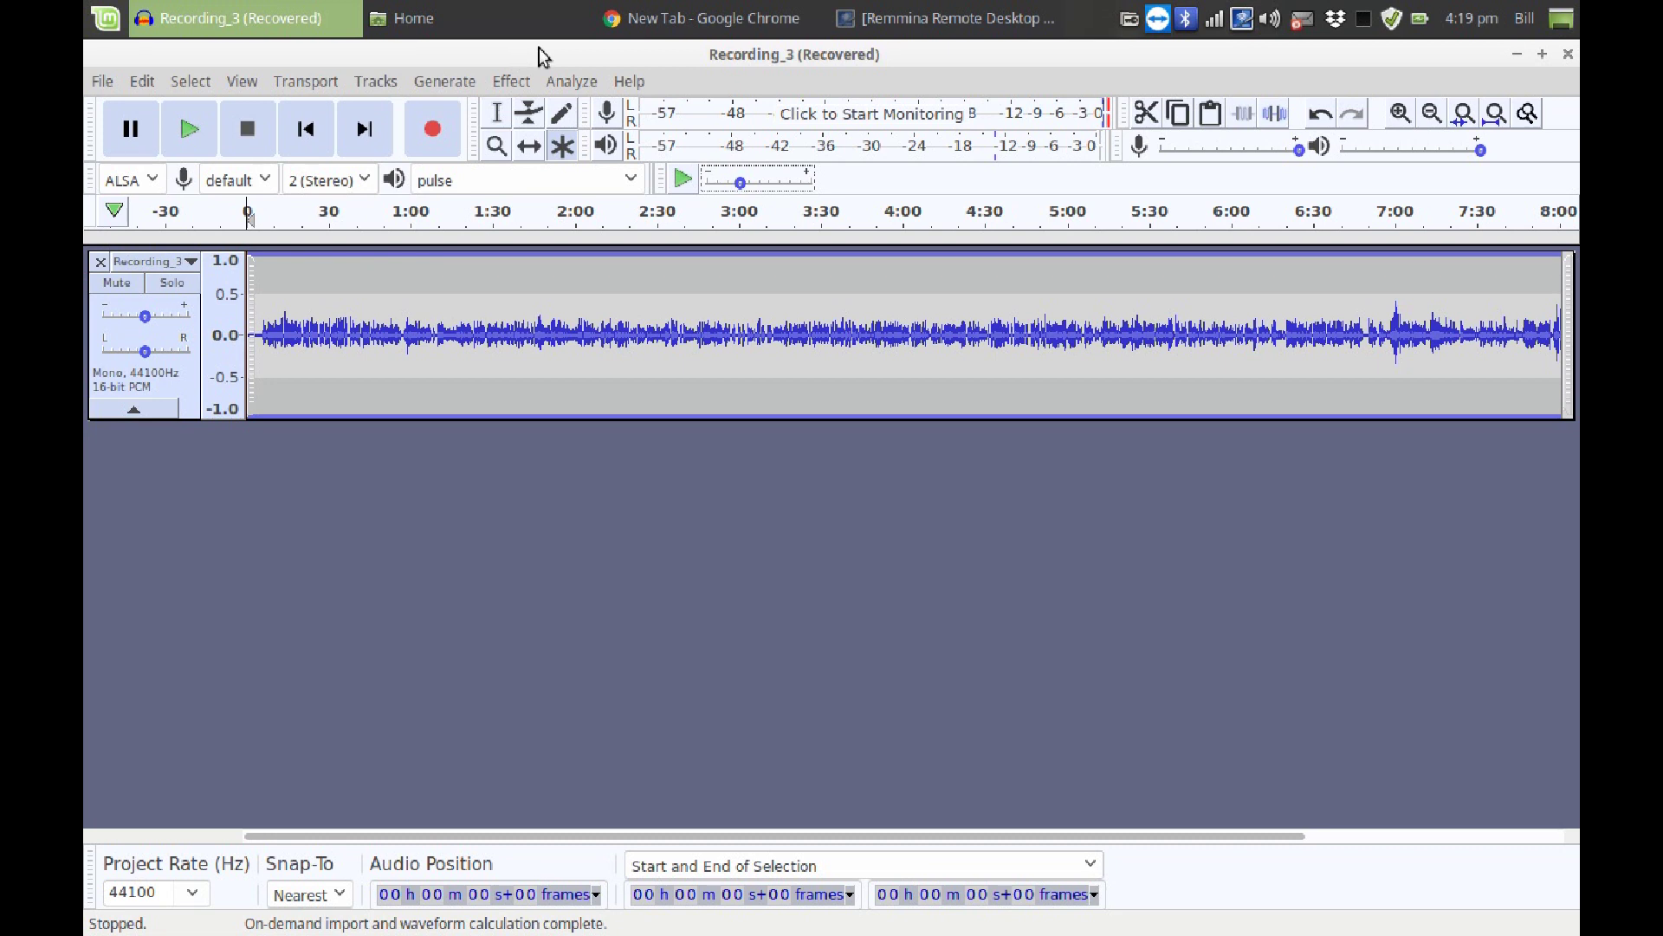
Zoom in three times on the start and select the noise-only lead-in from about 1 s to 5 s.
{"action": "left_click", "coordinate": [1401, 113]}
{"action": "left_click", "coordinate": [1401, 113]}
{"action": "left_click", "coordinate": [1401, 114]}
{"action": "left_click", "coordinate": [1401, 113]}
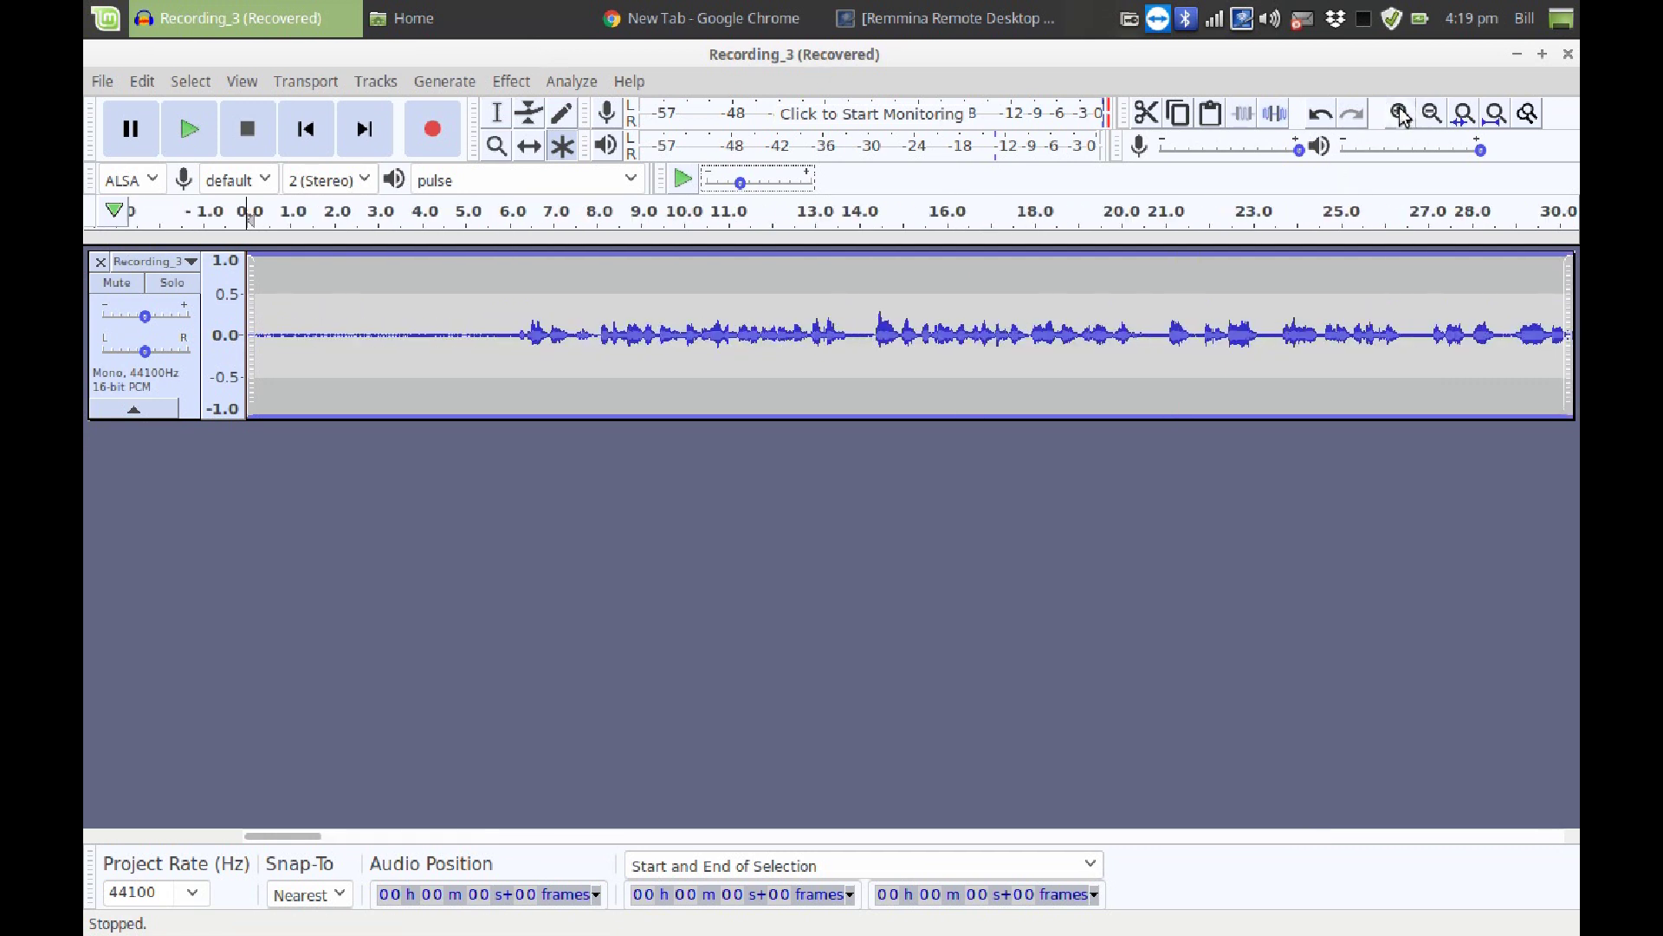
{"action": "left_click", "coordinate": [1401, 113]}
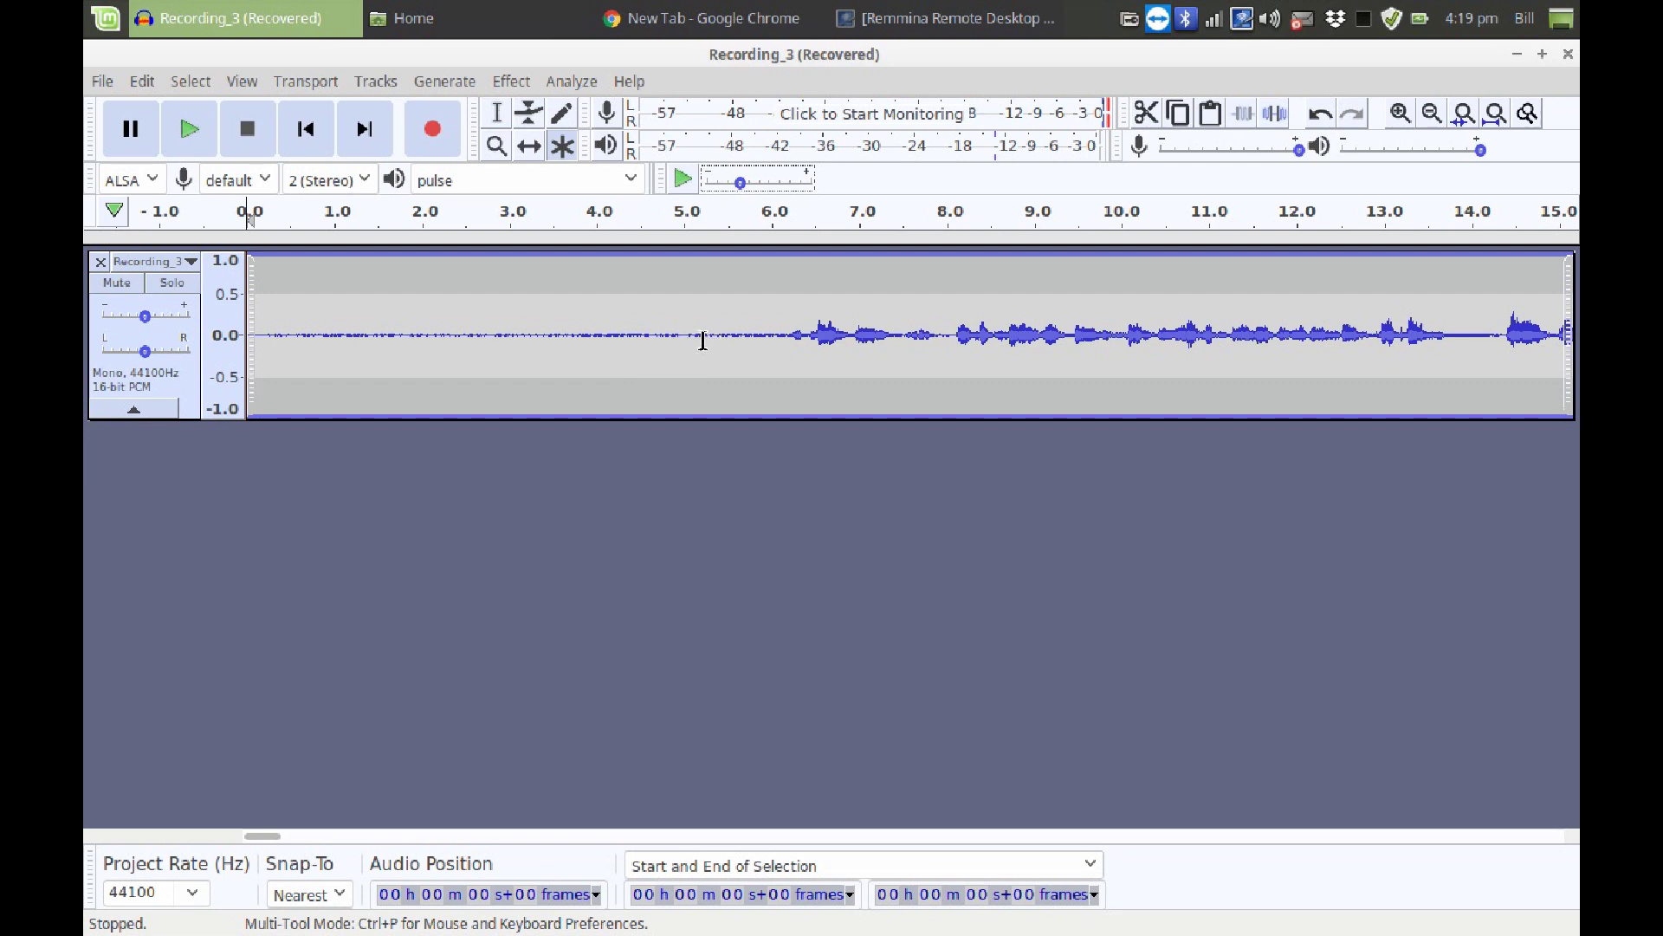
{"action": "left_click_drag", "start_coordinate": [703, 338], "coordinate": [316, 335]}
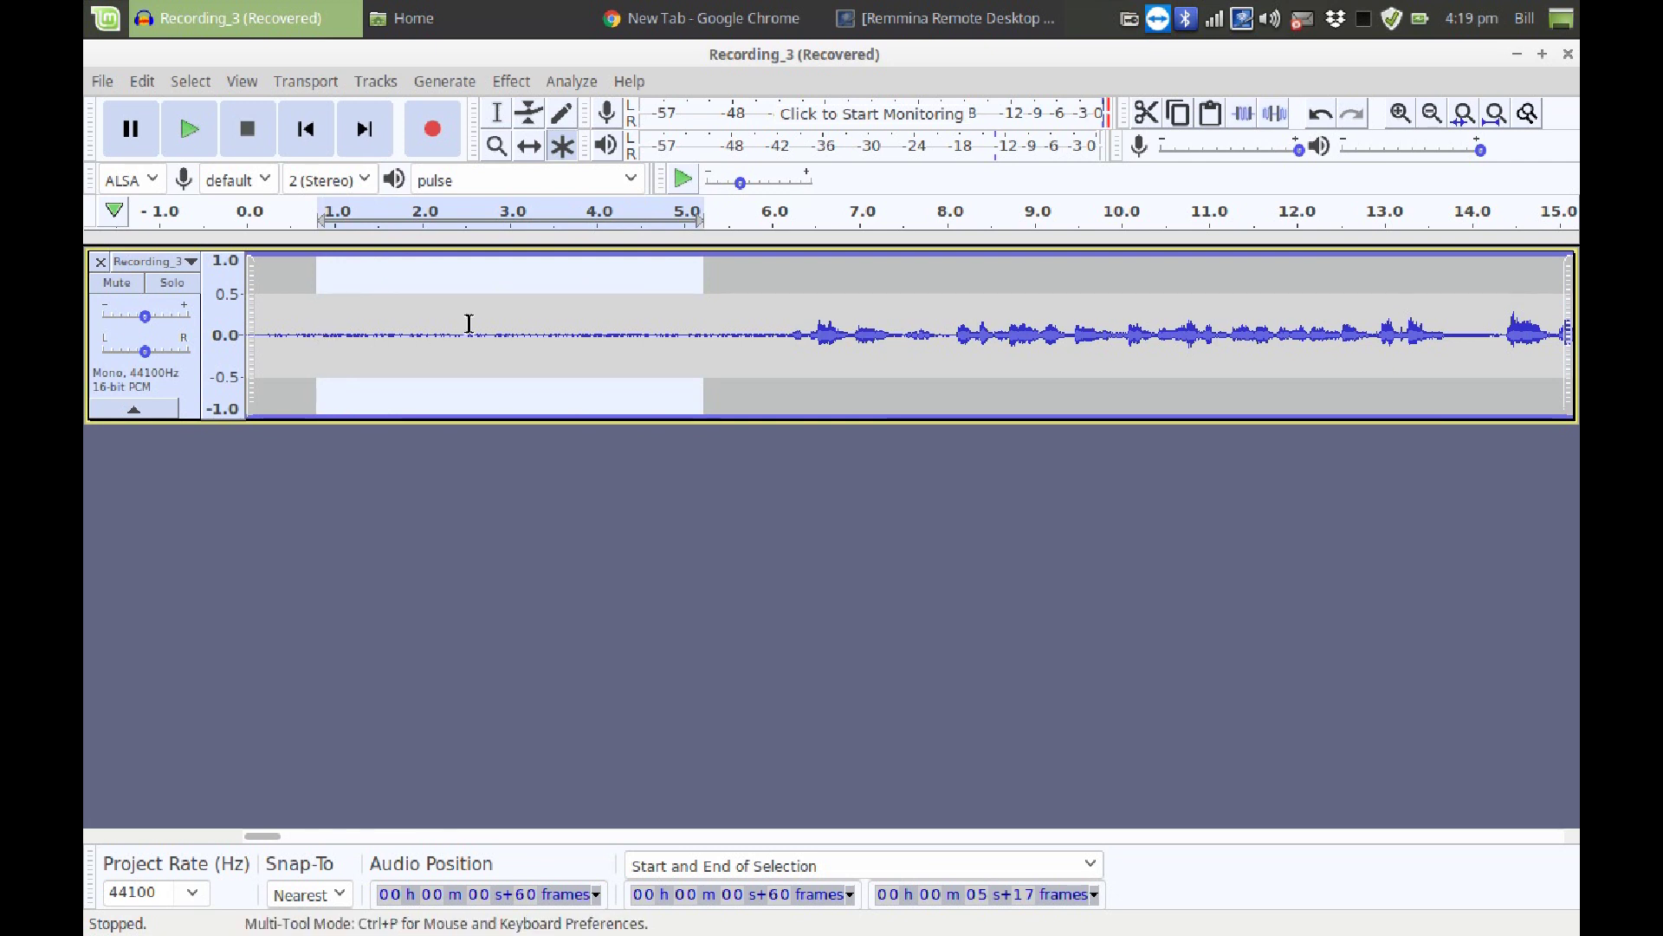
Capture the selected lead-in as the Noise Reduction noise profile.
{"action": "left_click", "coordinate": [511, 83]}
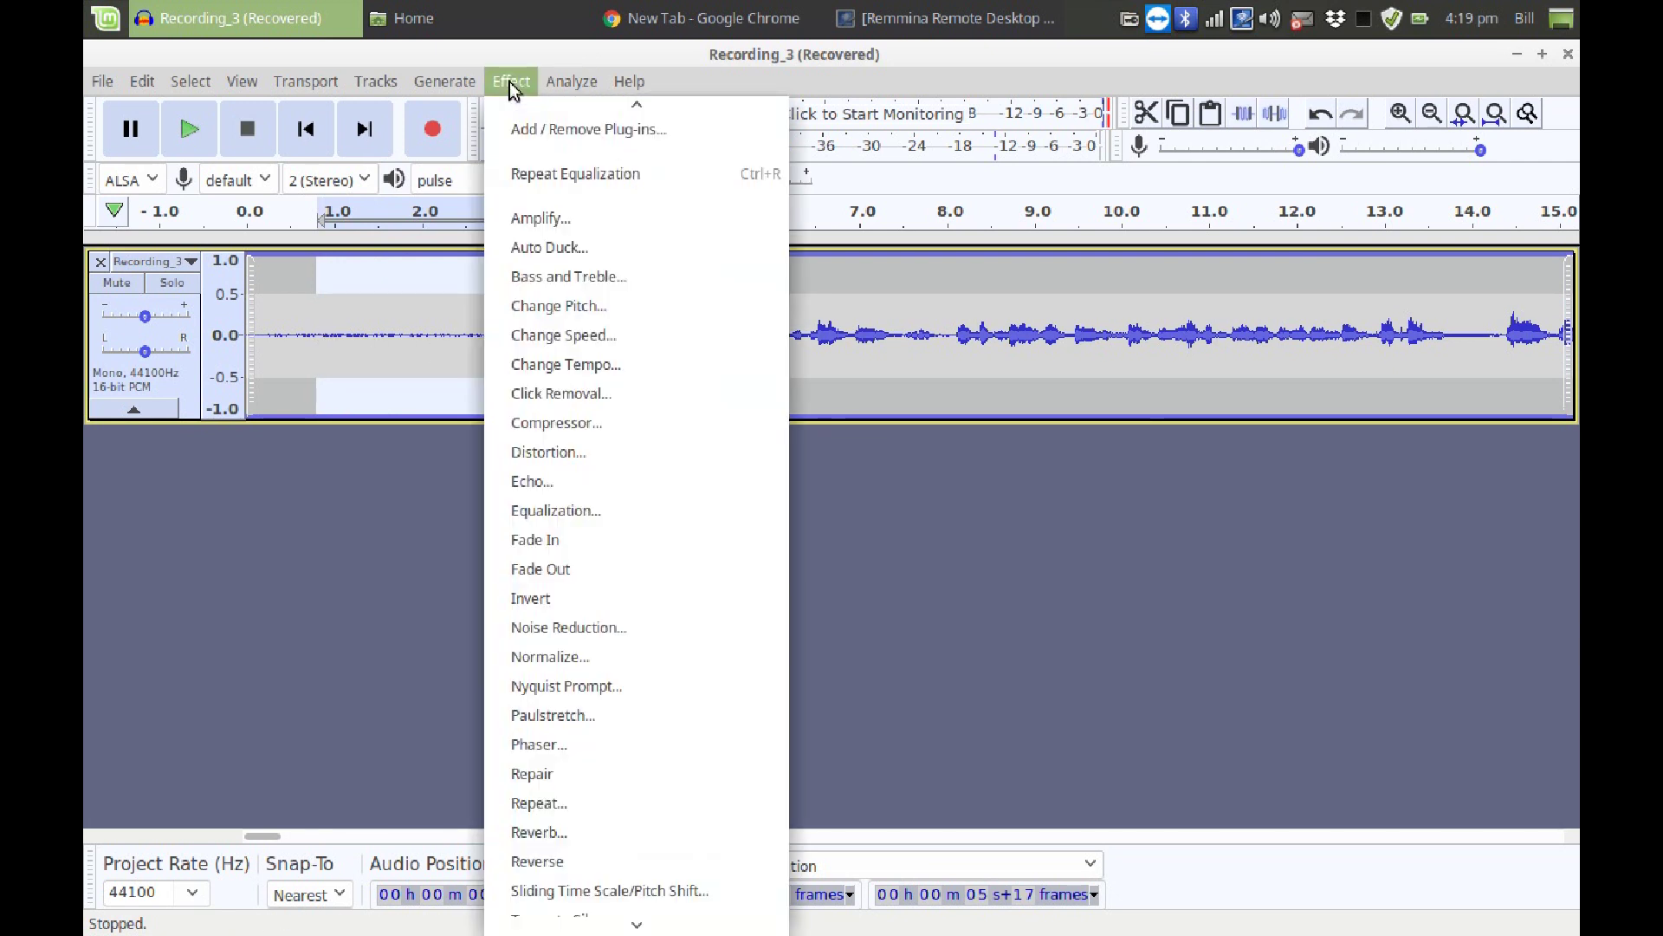
{"action": "left_click", "coordinate": [611, 628]}
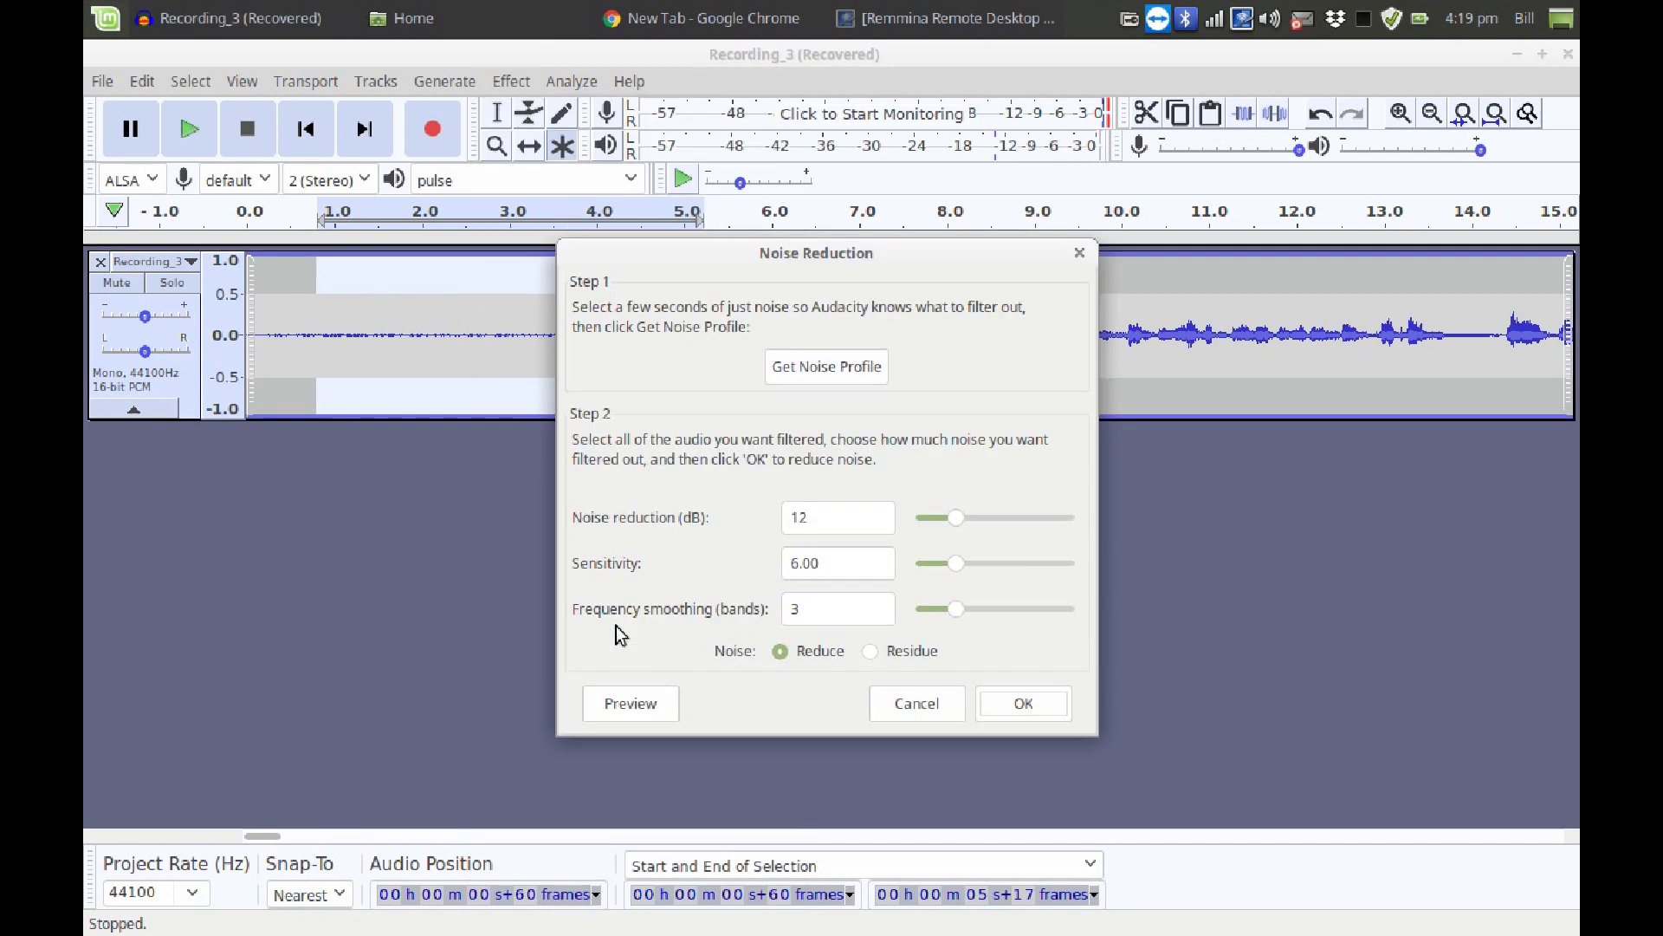
{"action": "left_click", "coordinate": [839, 376]}
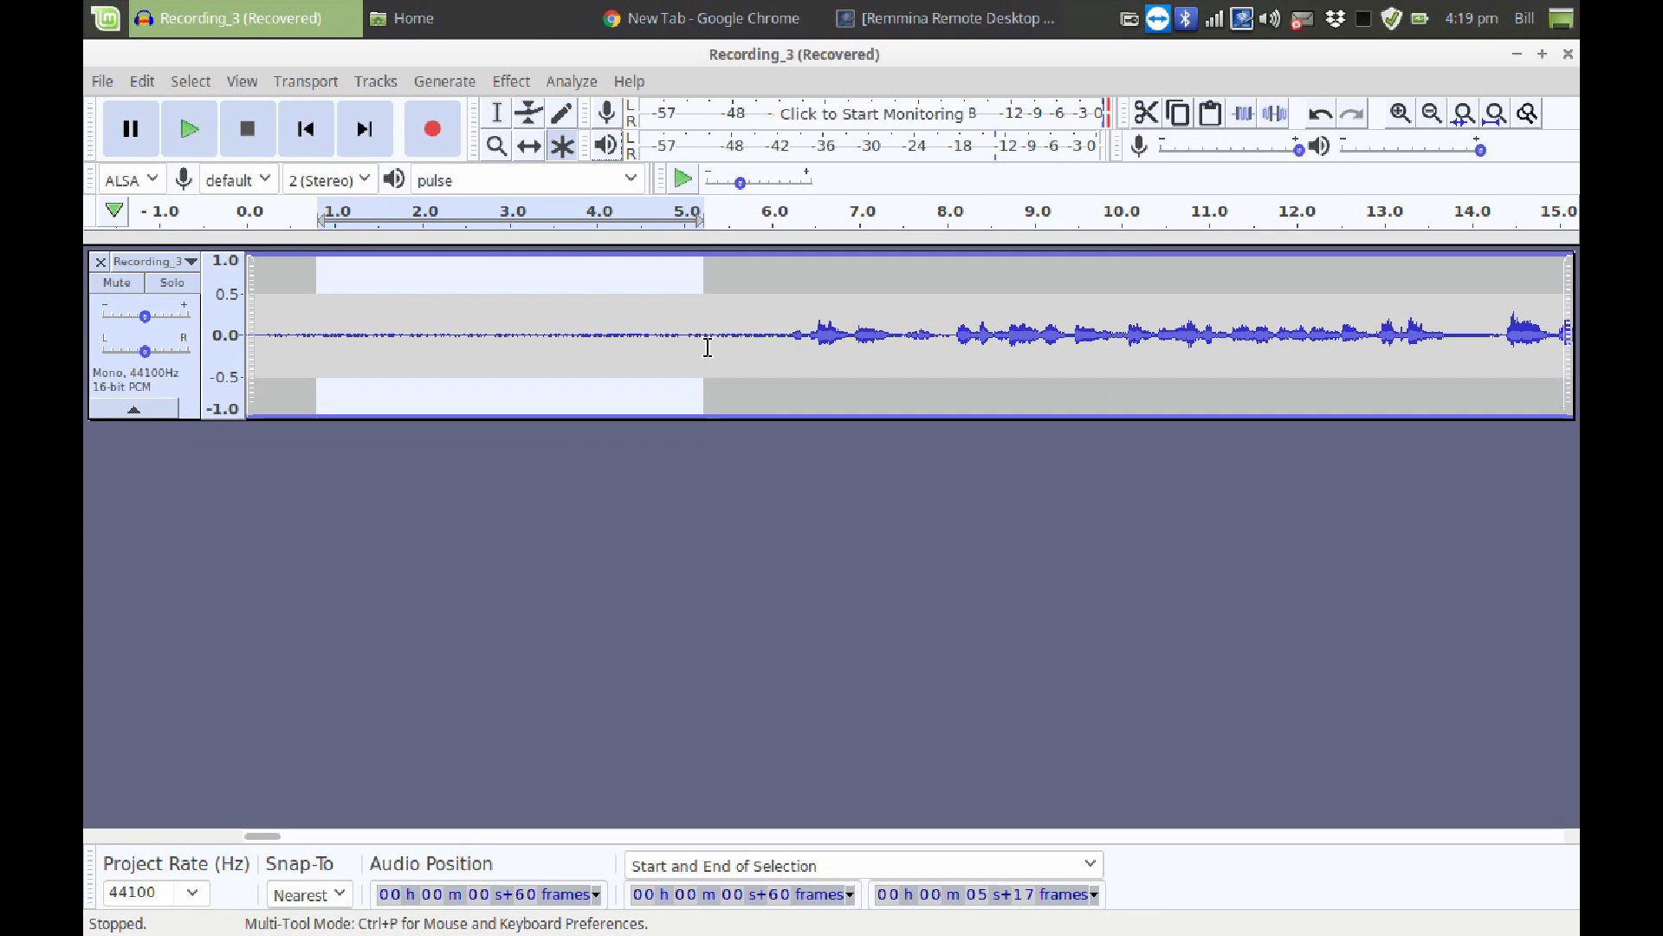
Select the whole track and apply Noise Reduction (12 dB, sensitivity 6.00, 3 bands).
{"action": "left_click", "coordinate": [676, 347]}
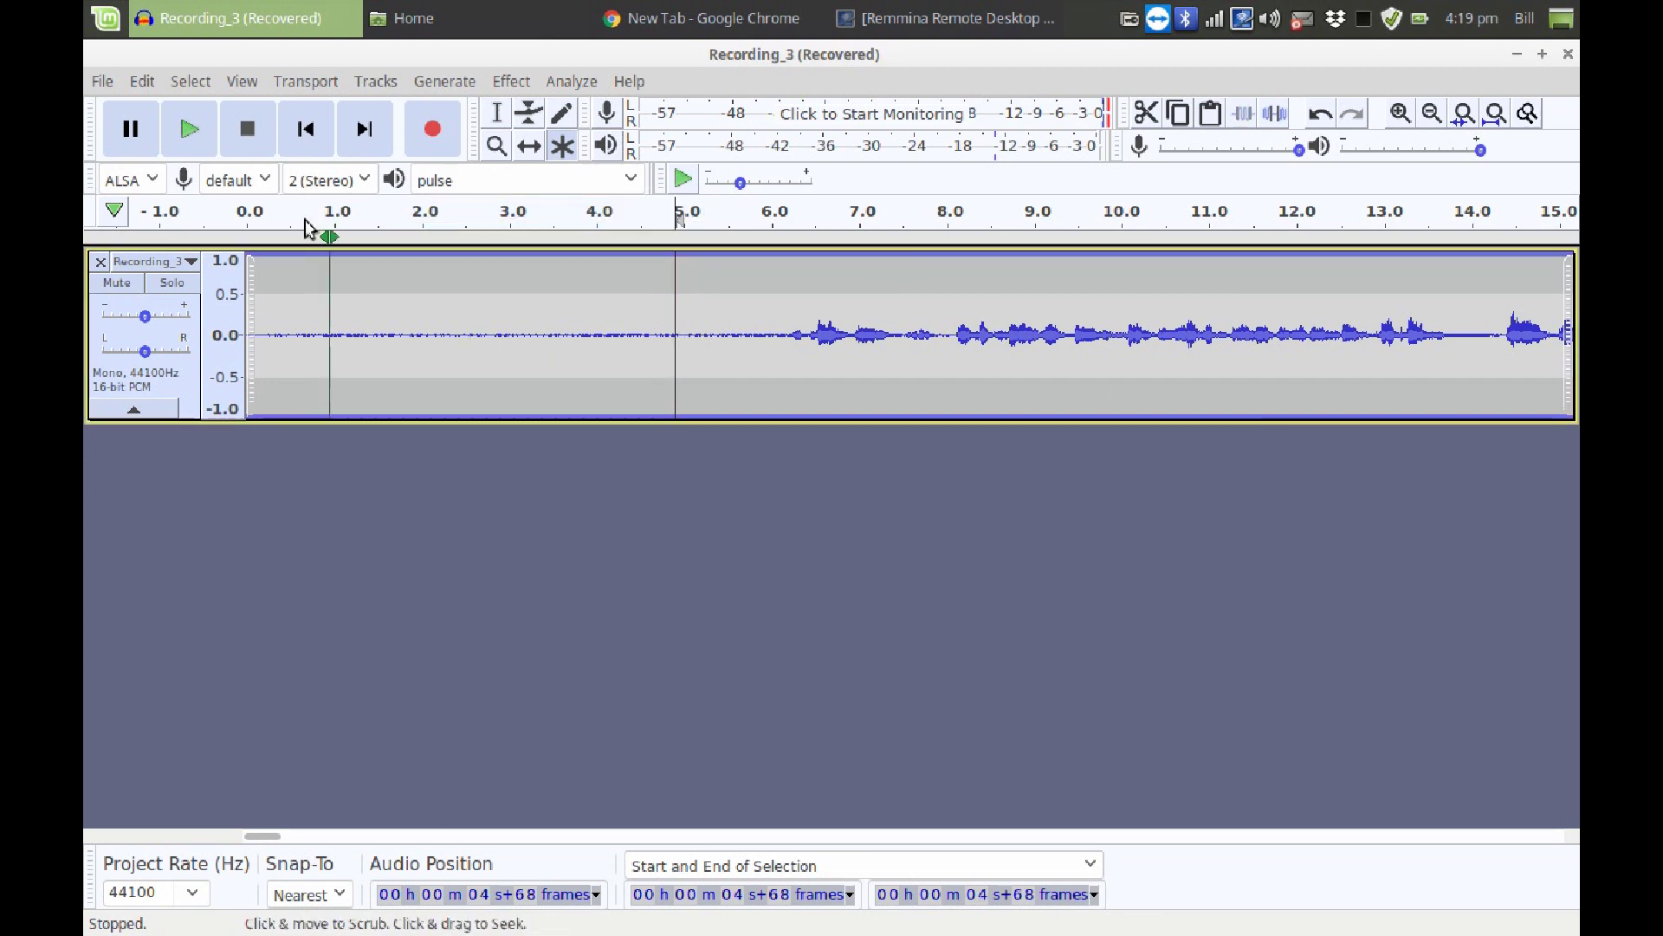
{"action": "left_click", "coordinate": [190, 83]}
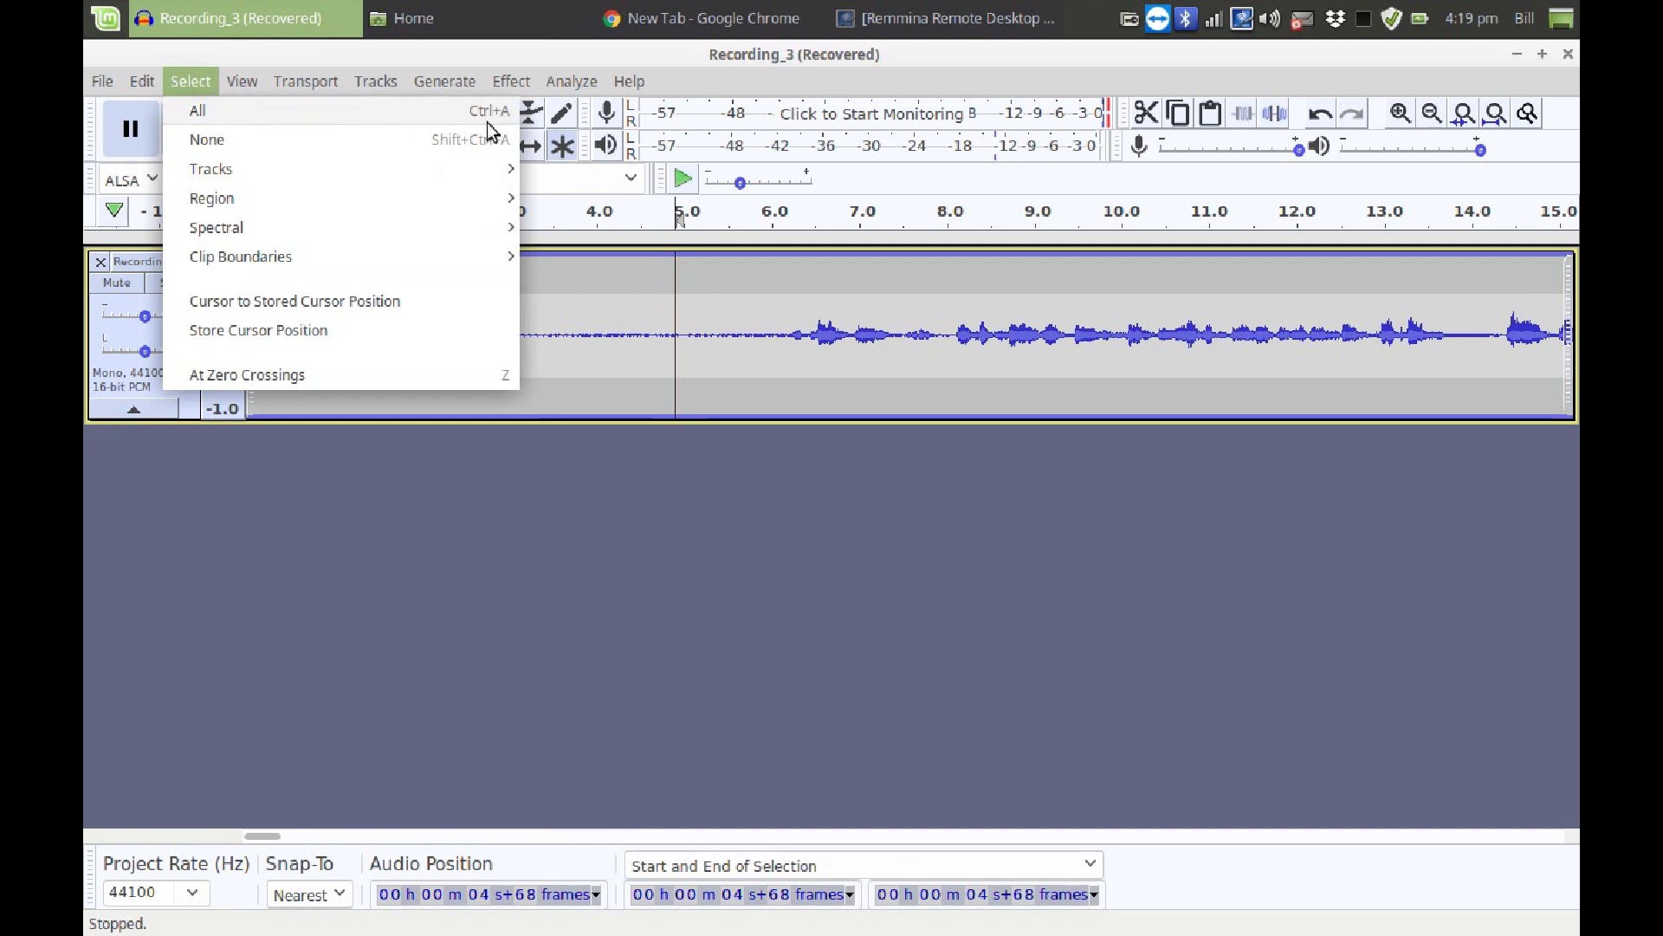
{"action": "left_click", "coordinate": [438, 113]}
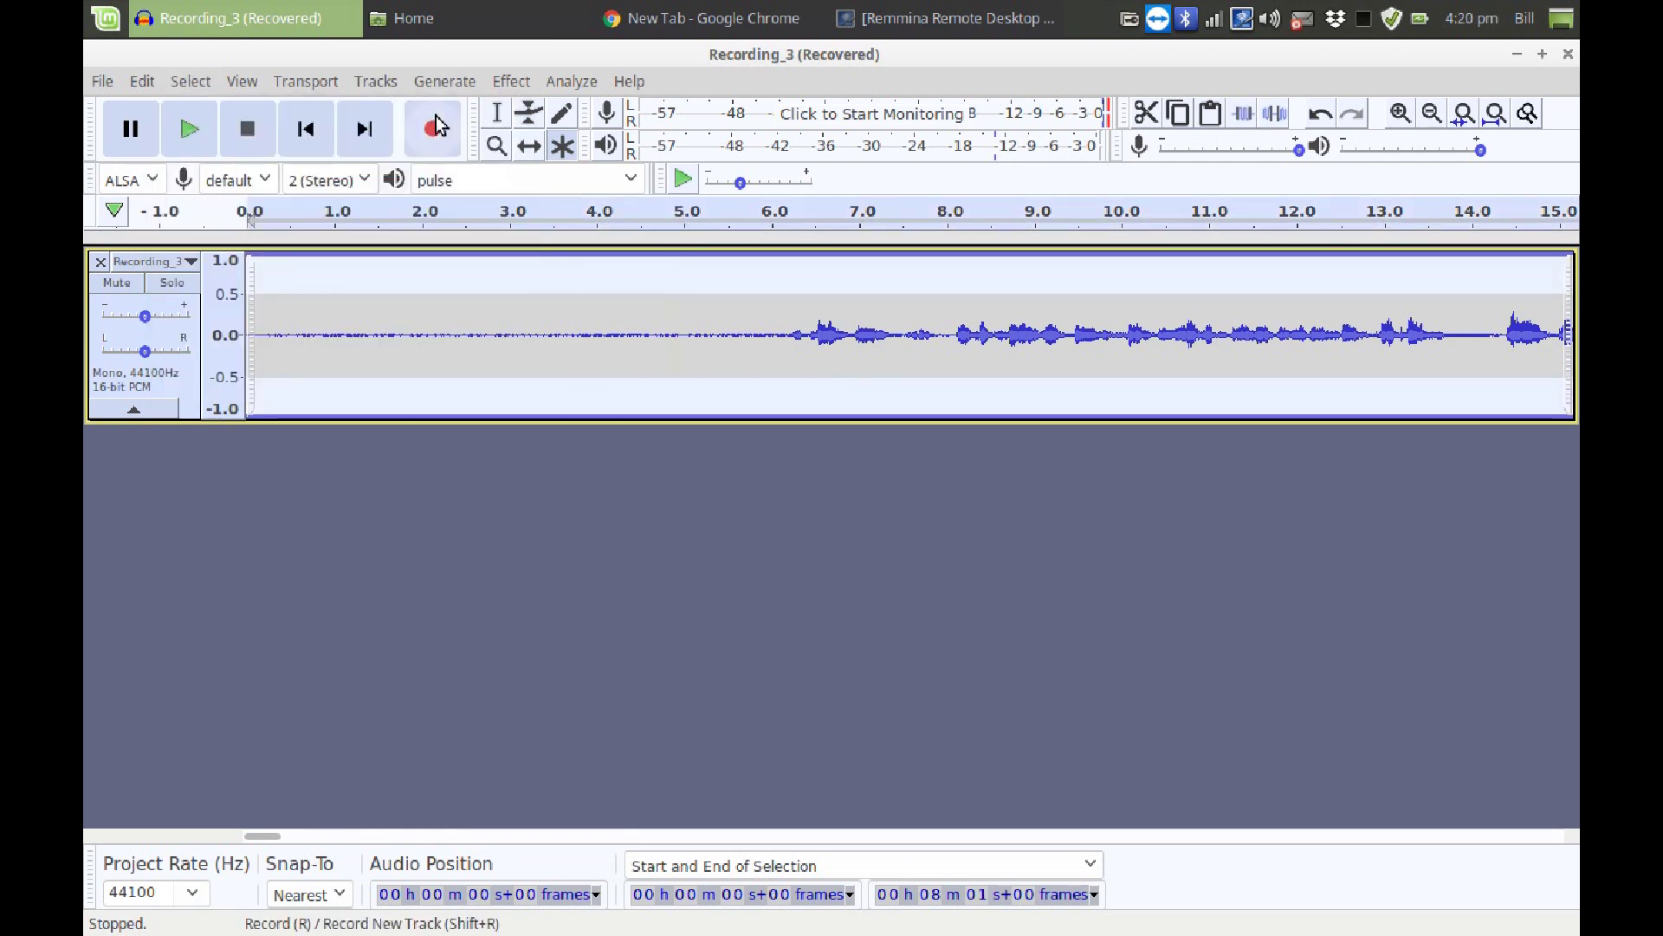
{"action": "left_click", "coordinate": [513, 82]}
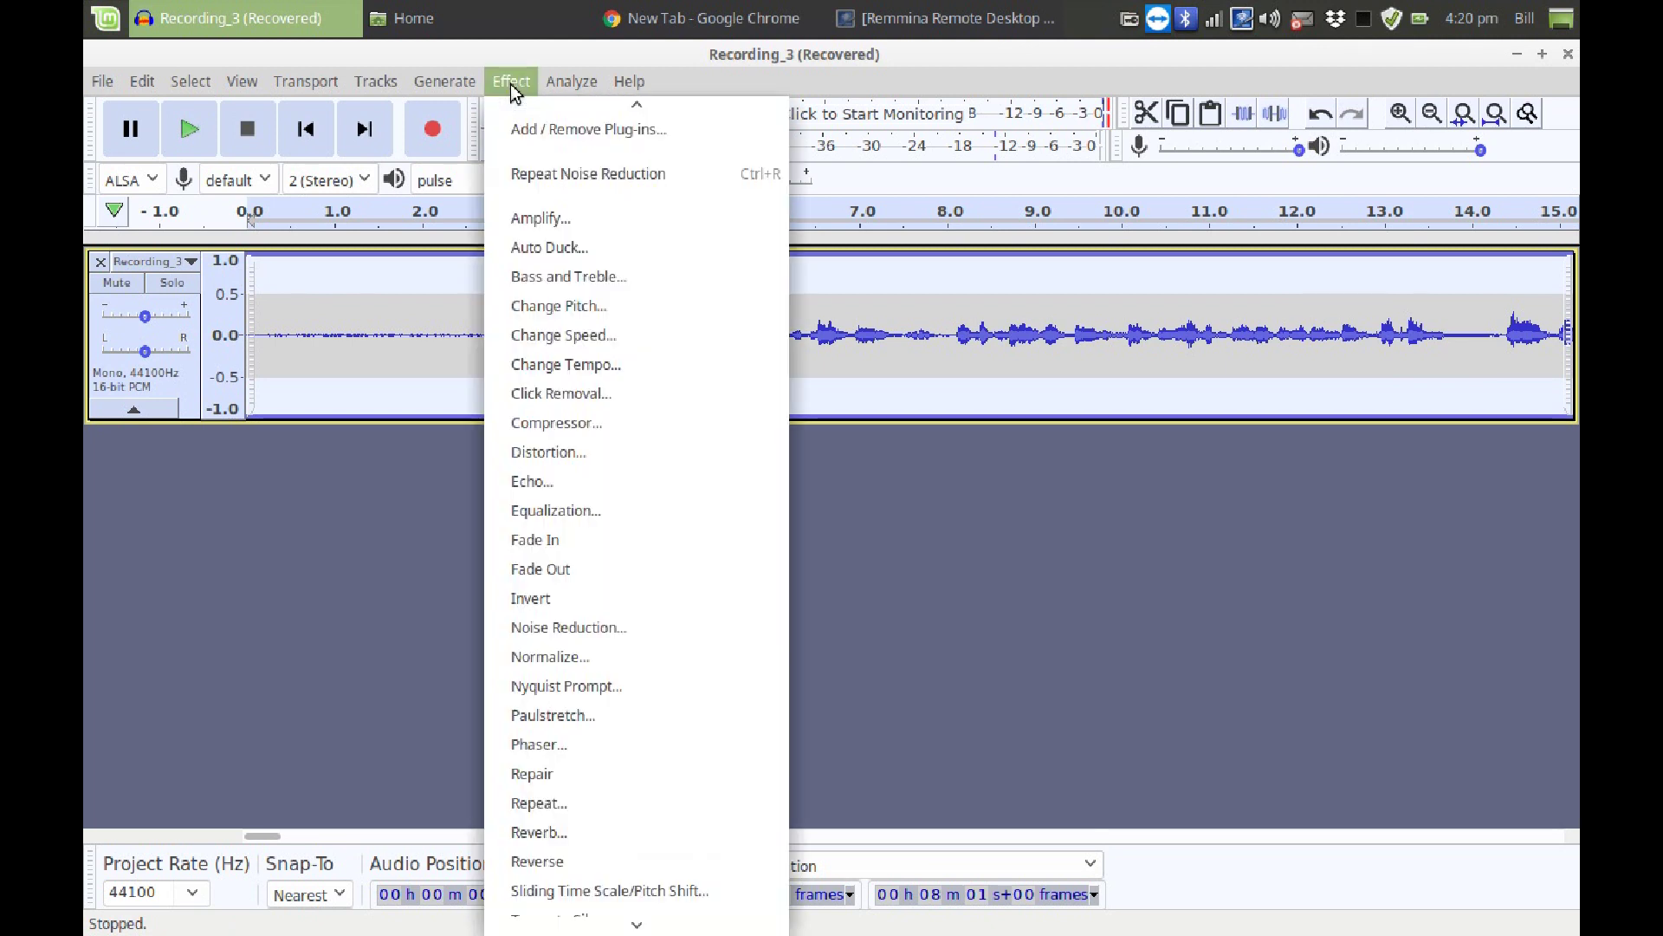
{"action": "left_click", "coordinate": [644, 627]}
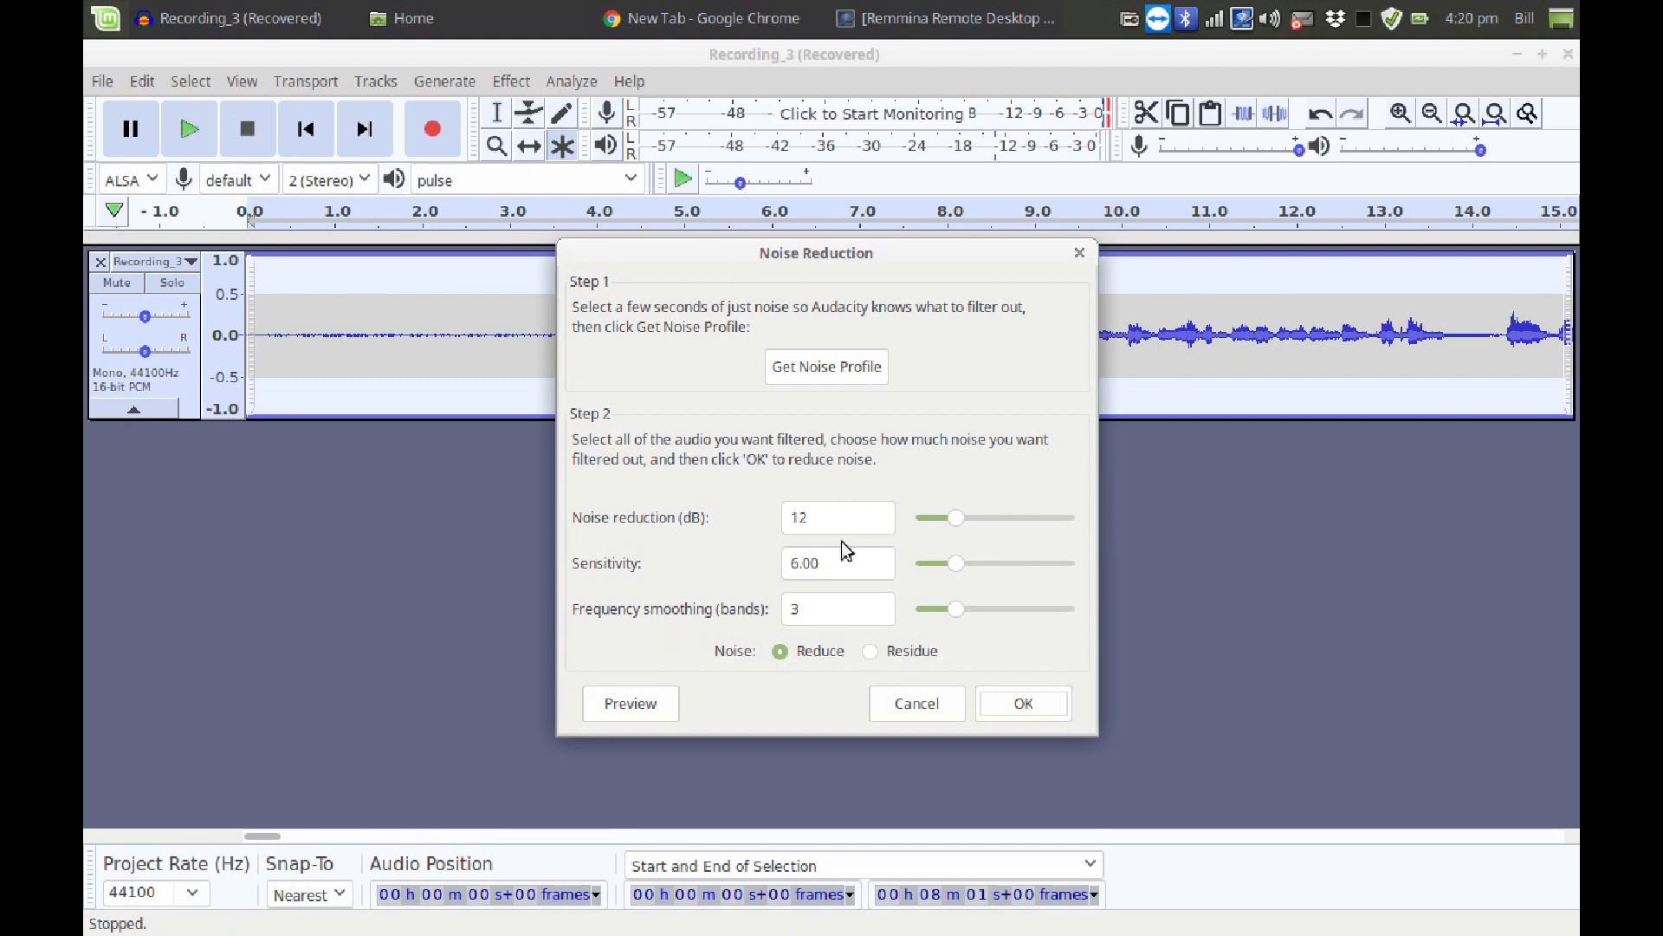
{"action": "left_click", "coordinate": [1024, 716]}
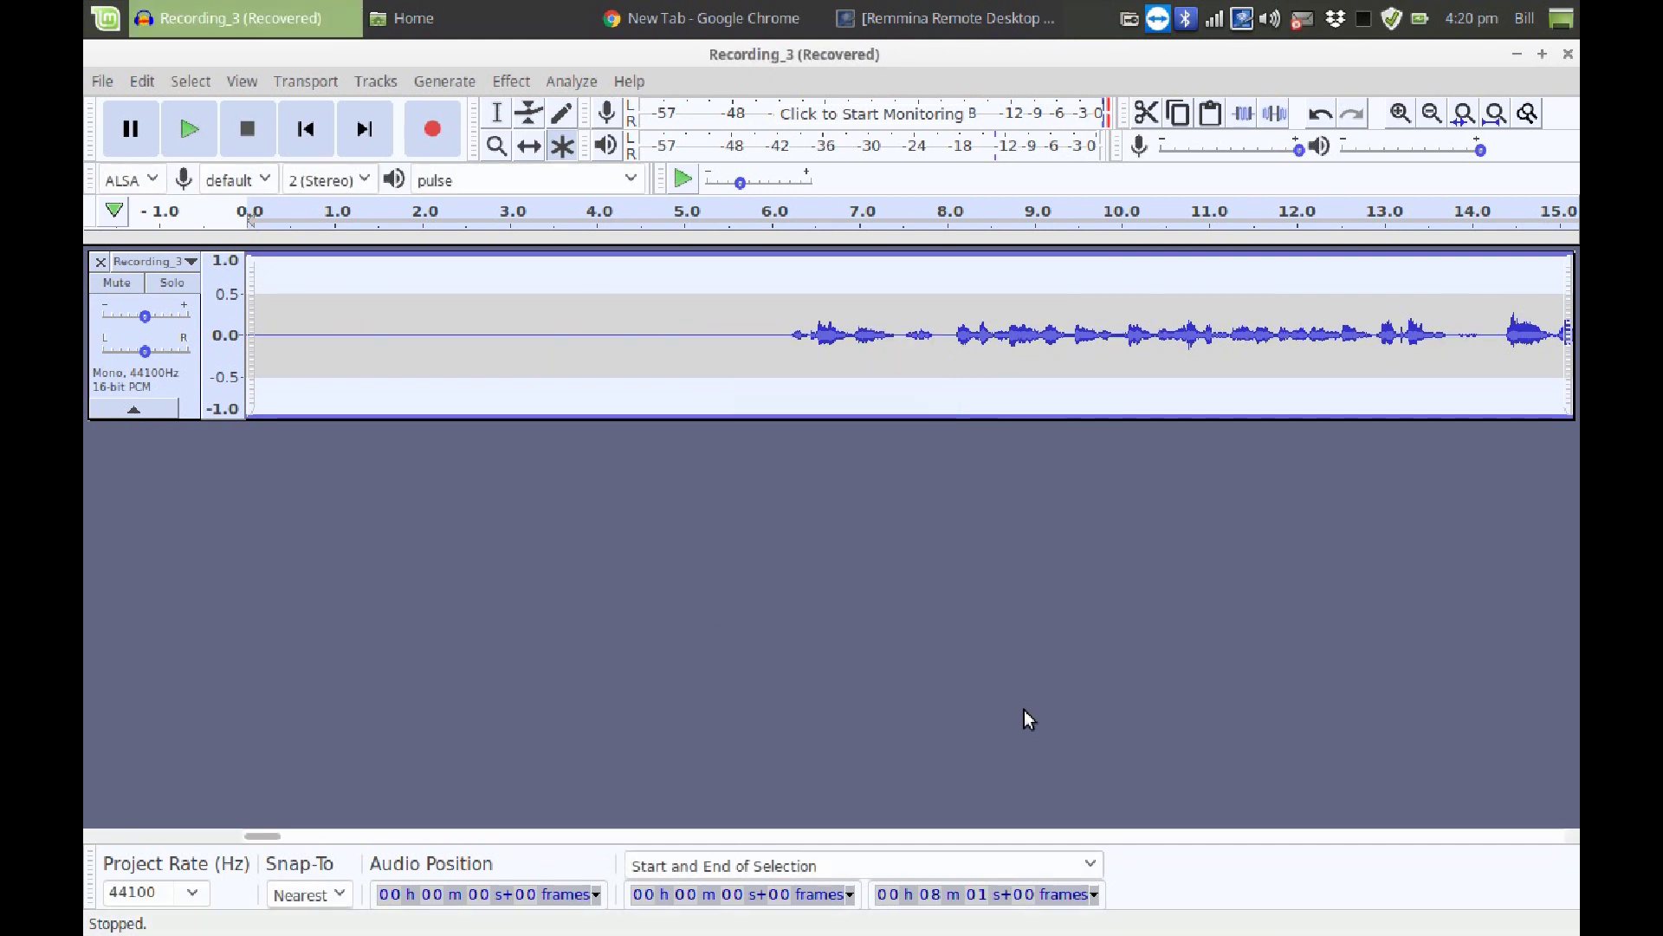
Preview the denoised audio from about 4 s, then fit the full 8-minute recording to the window.
{"action": "left_click", "coordinate": [624, 210]}
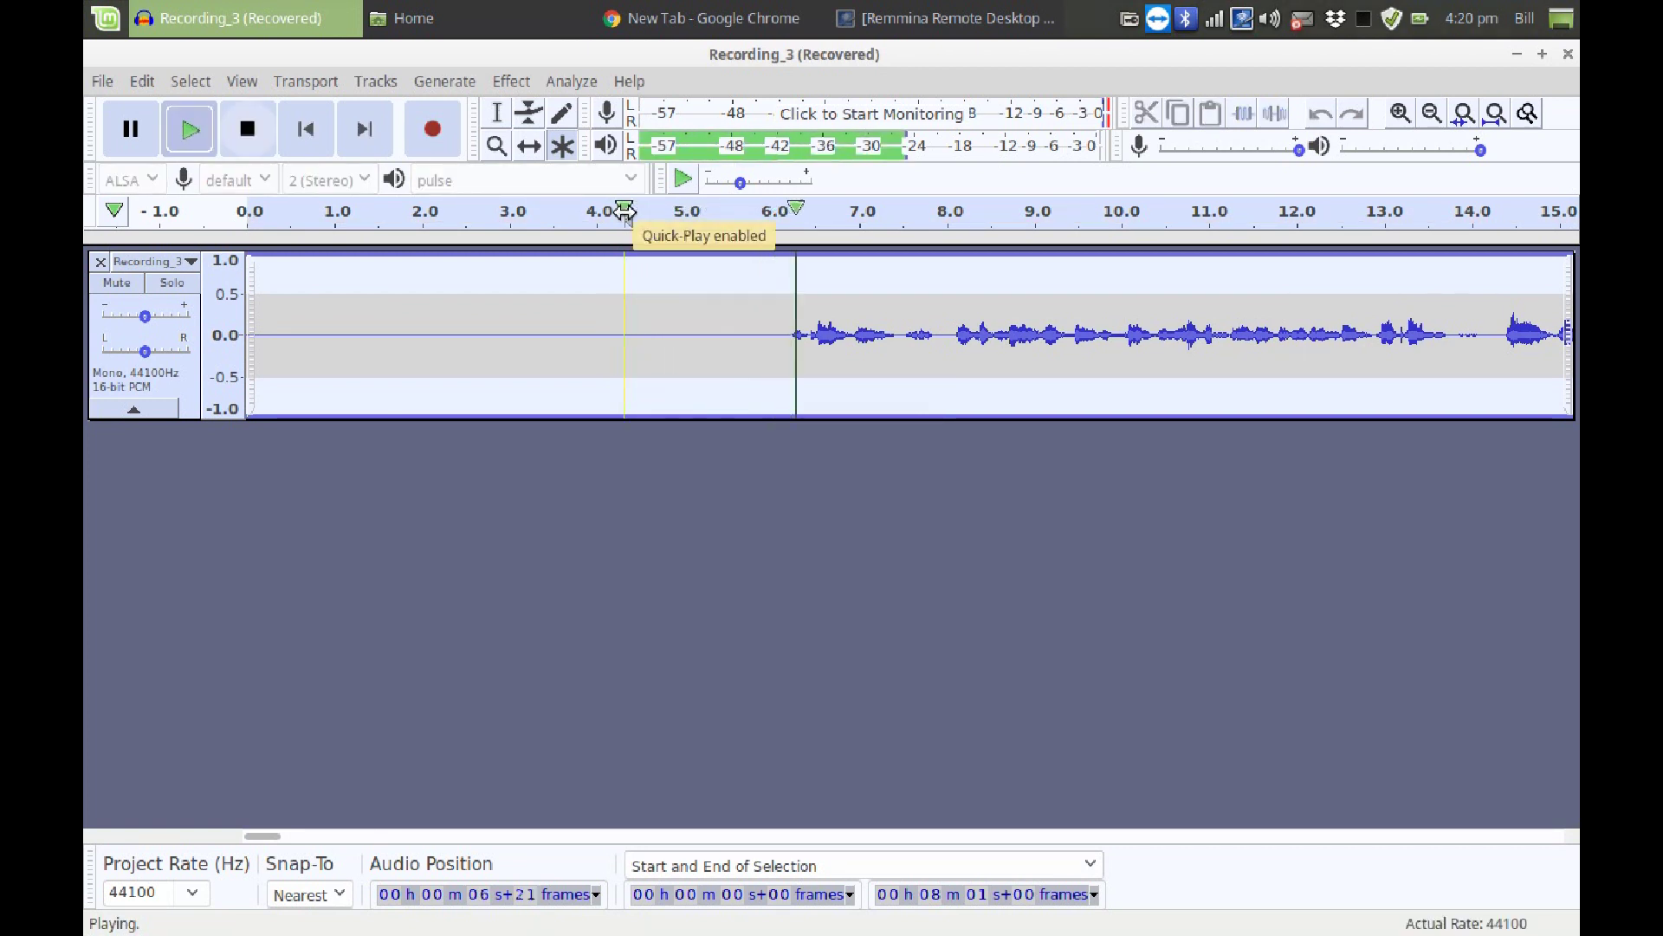
{"action": "left_click", "coordinate": [249, 140]}
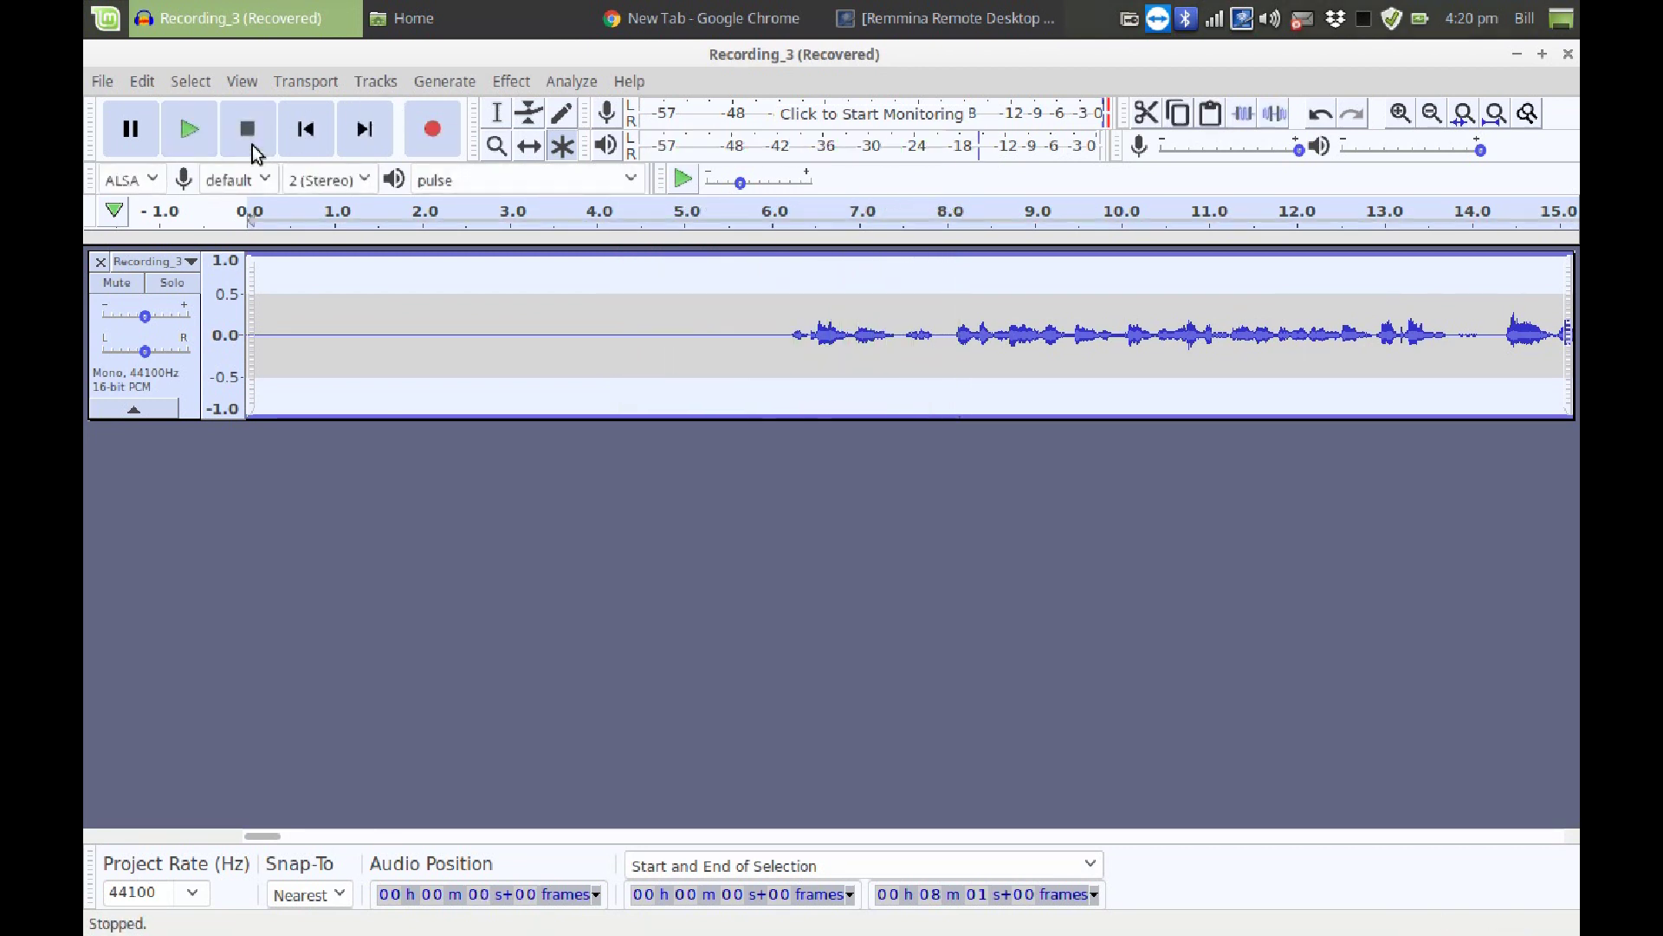
{"action": "left_click", "coordinate": [585, 609]}
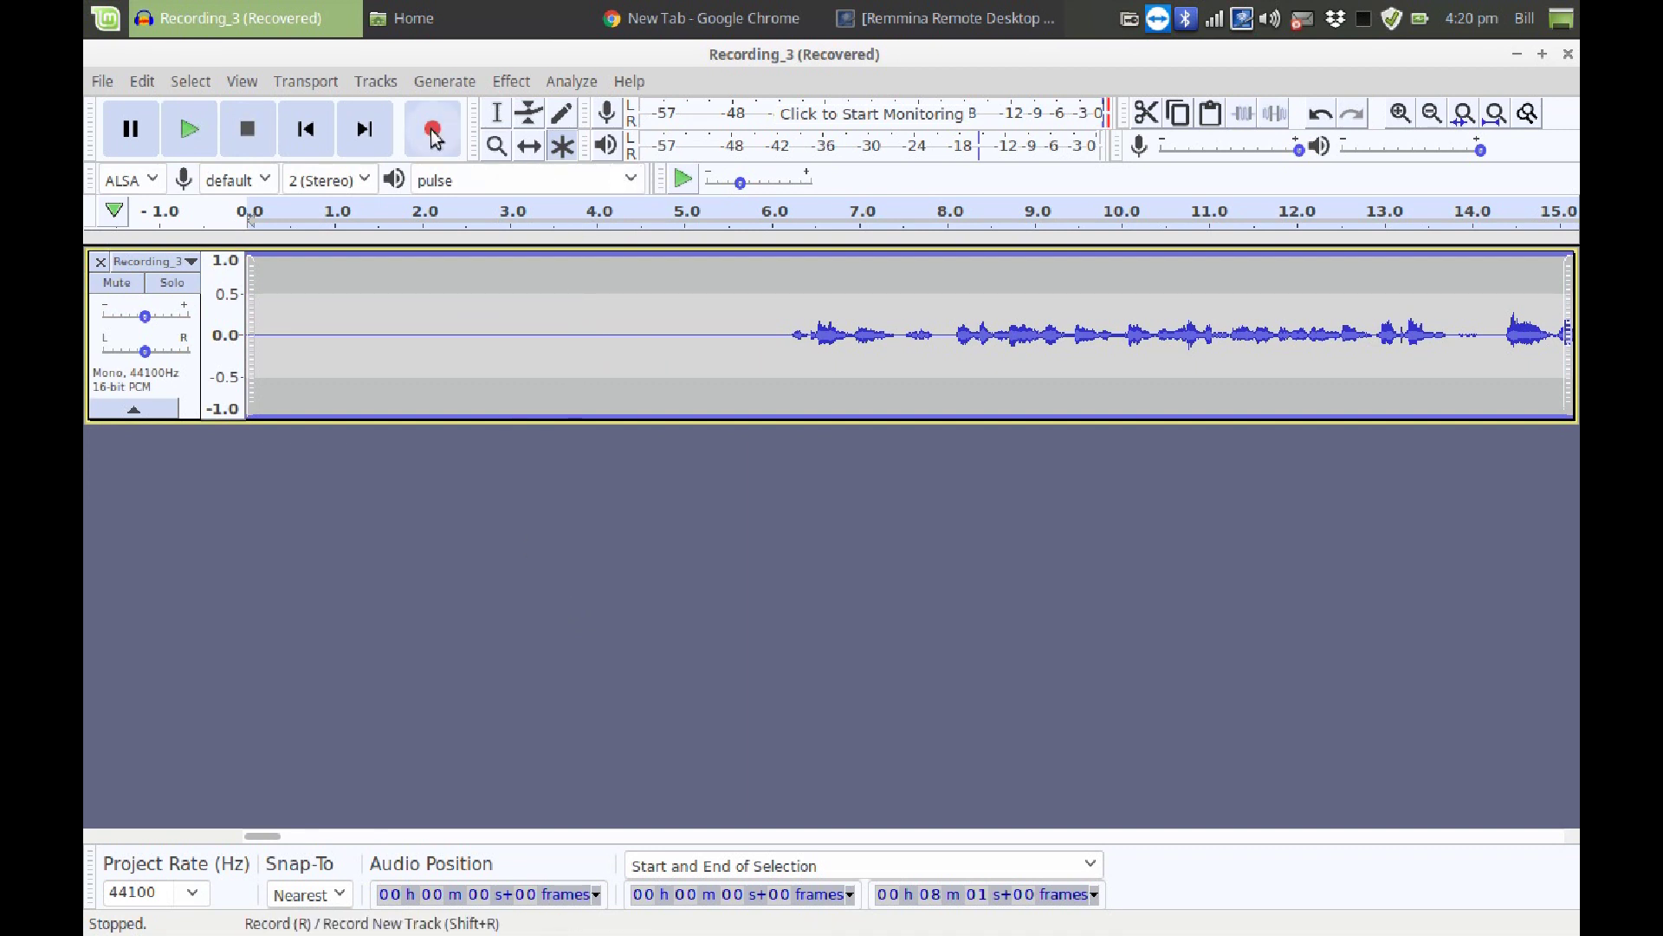
{"action": "left_click", "coordinate": [1497, 117]}
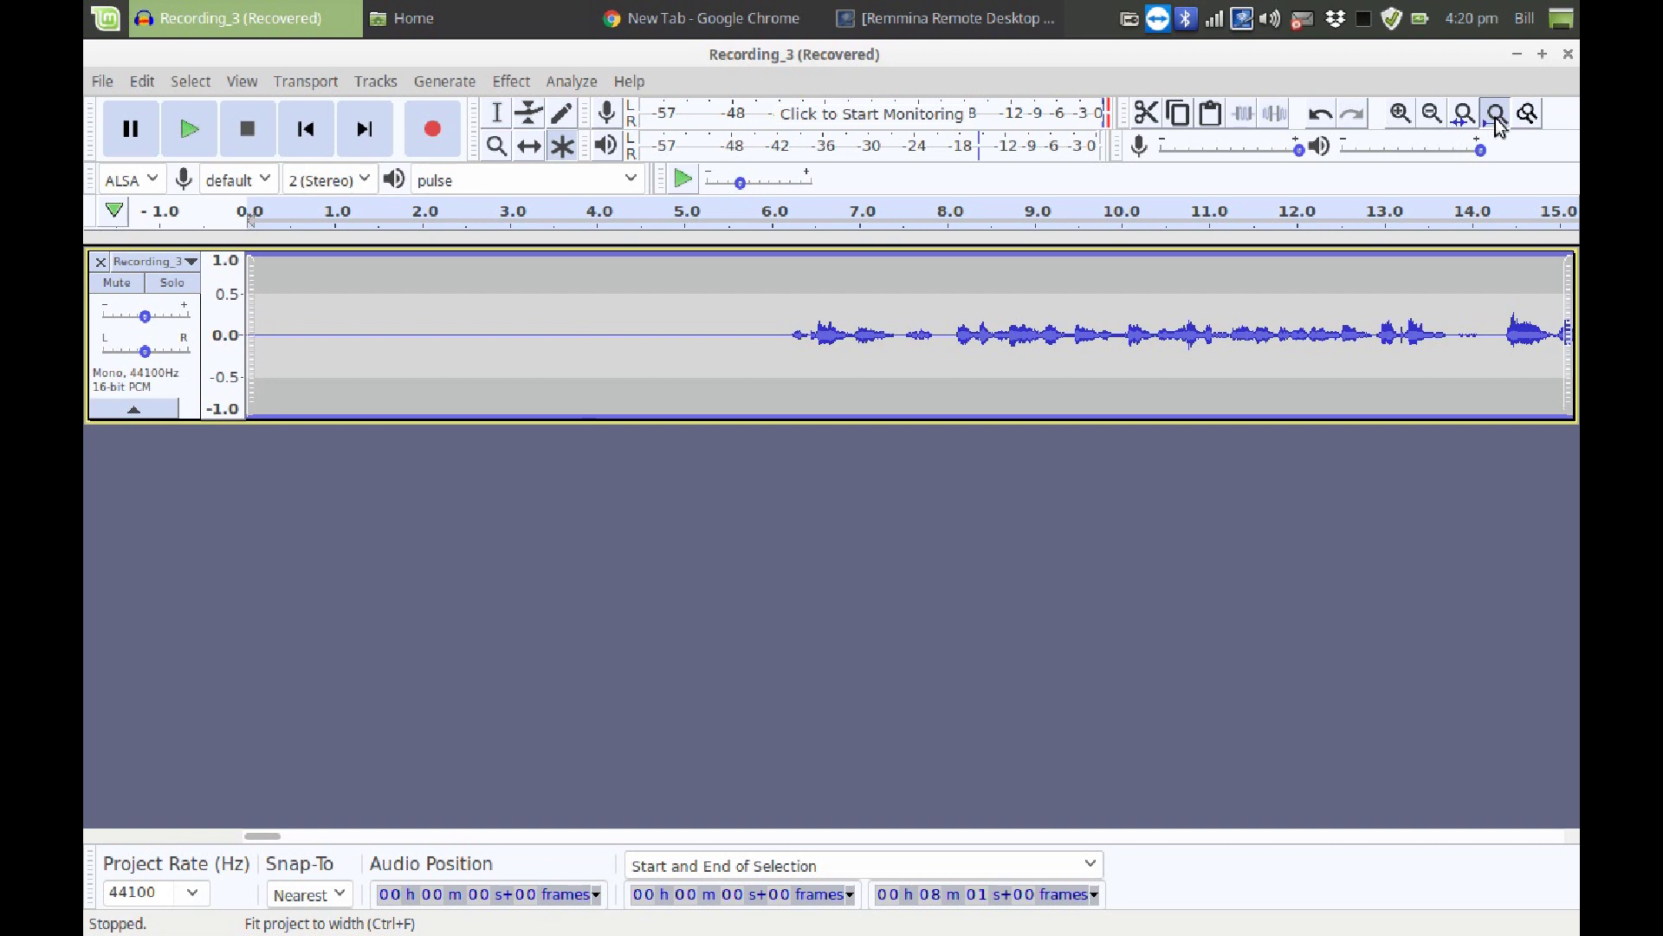
{"action": "left_click", "coordinate": [1498, 121]}
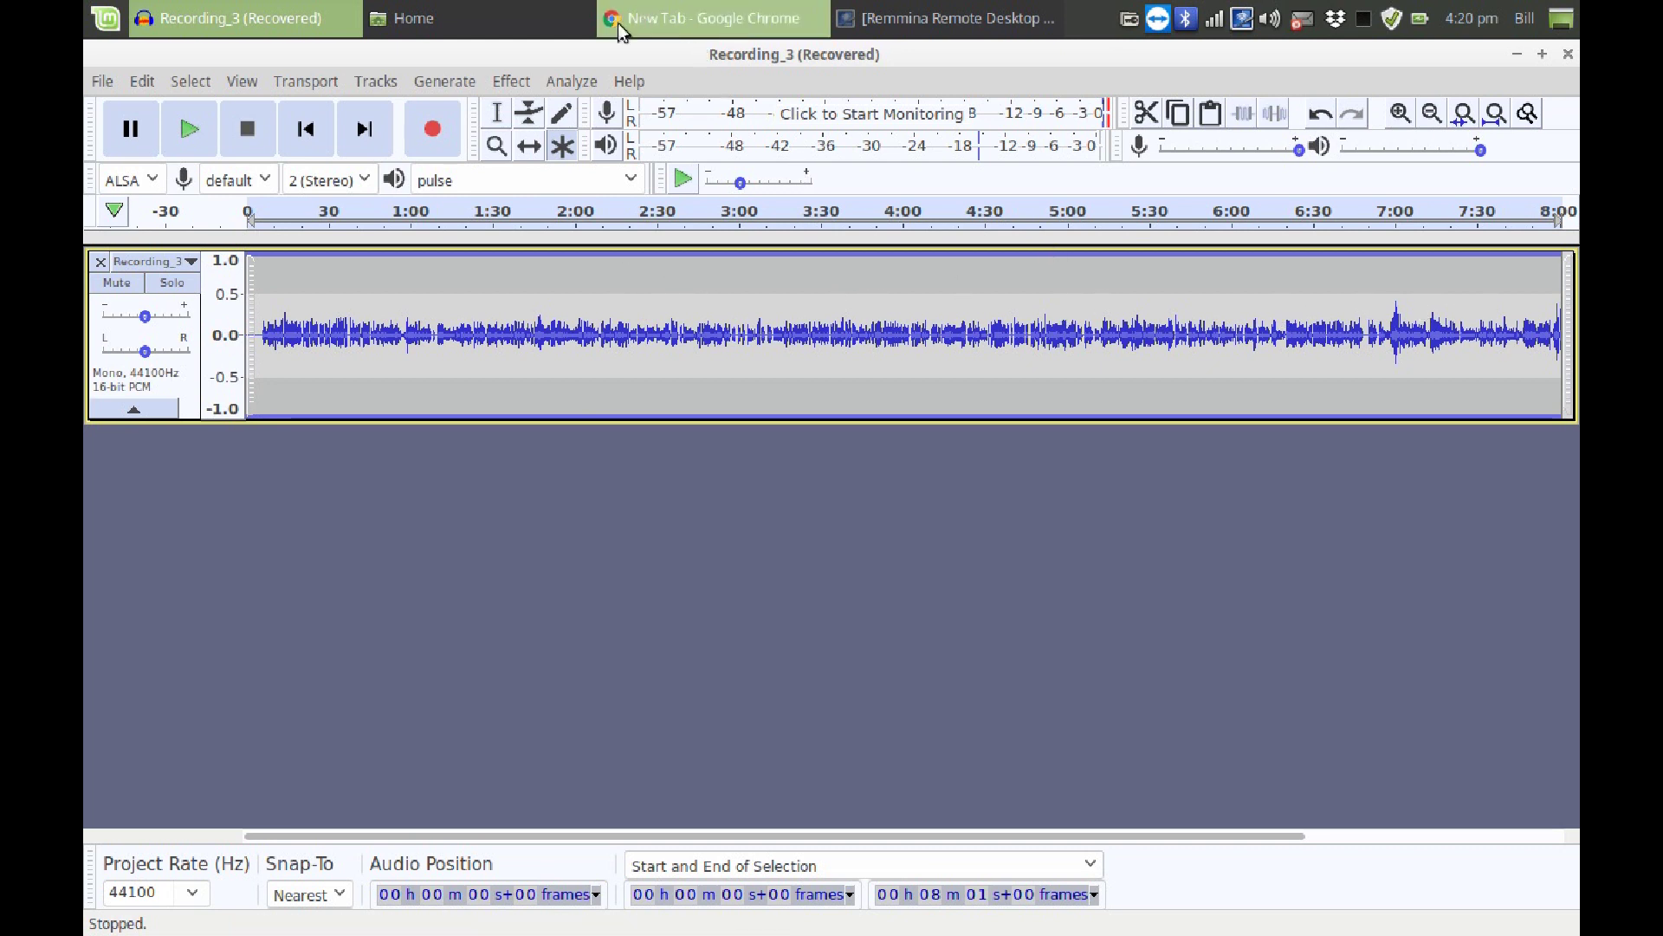
Apply Normalize with DC offset removal and a -2.5 dB maximum amplitude.
{"action": "left_click", "coordinate": [513, 81]}
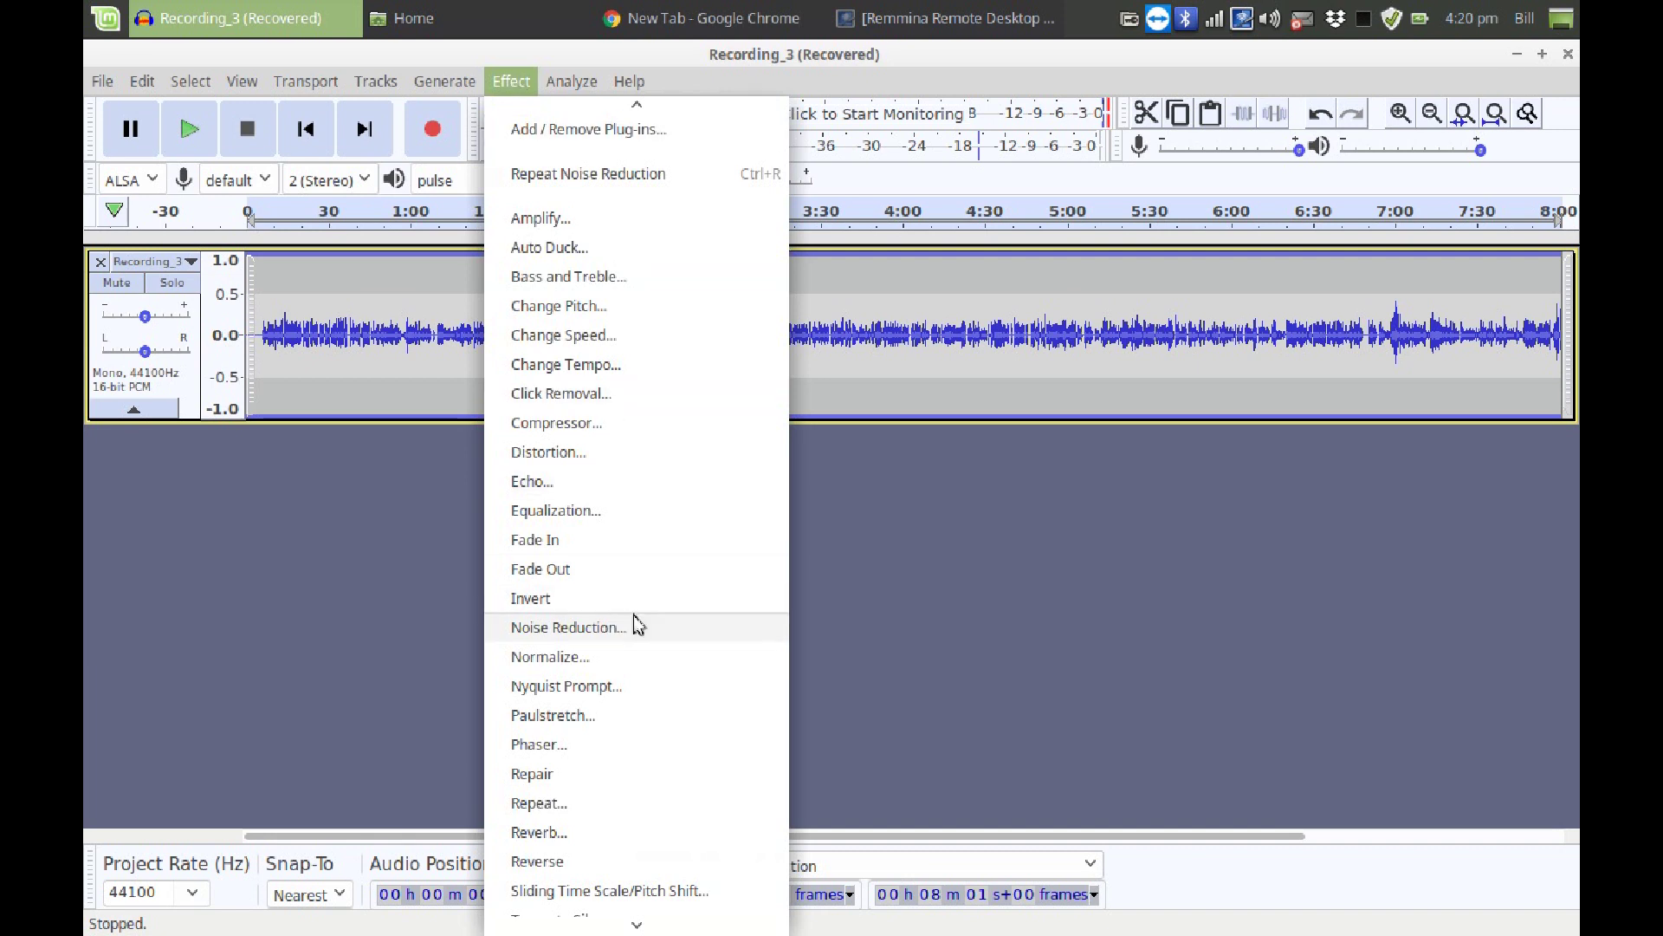
{"action": "left_click", "coordinate": [621, 656]}
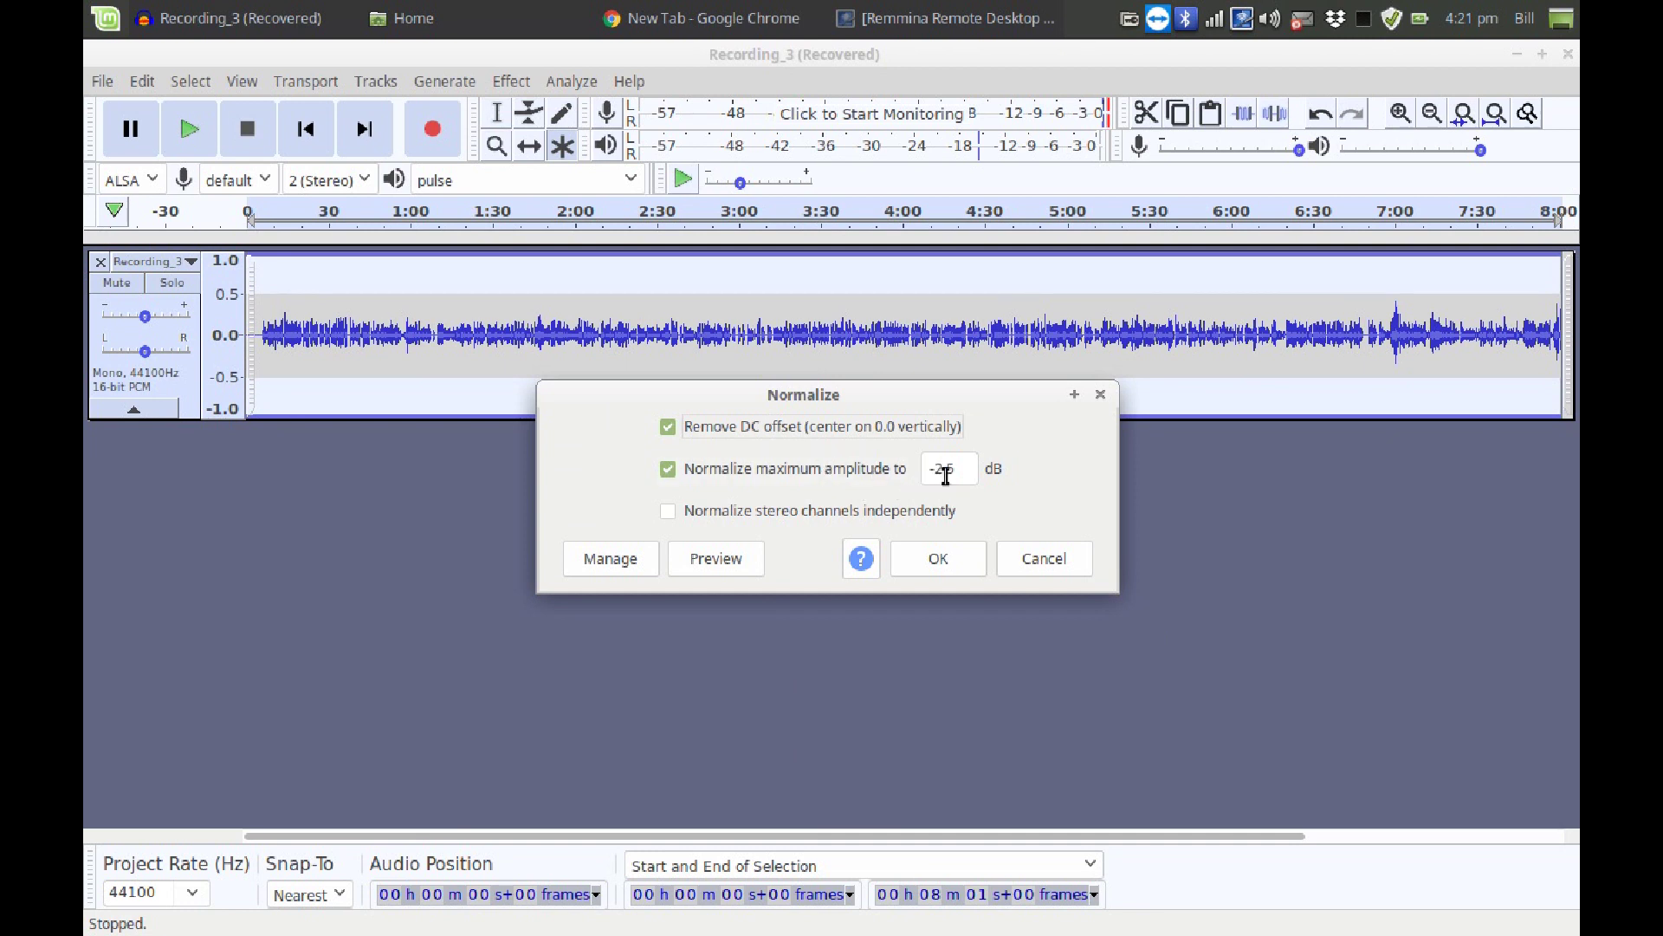
{"action": "left_click", "coordinate": [949, 563]}
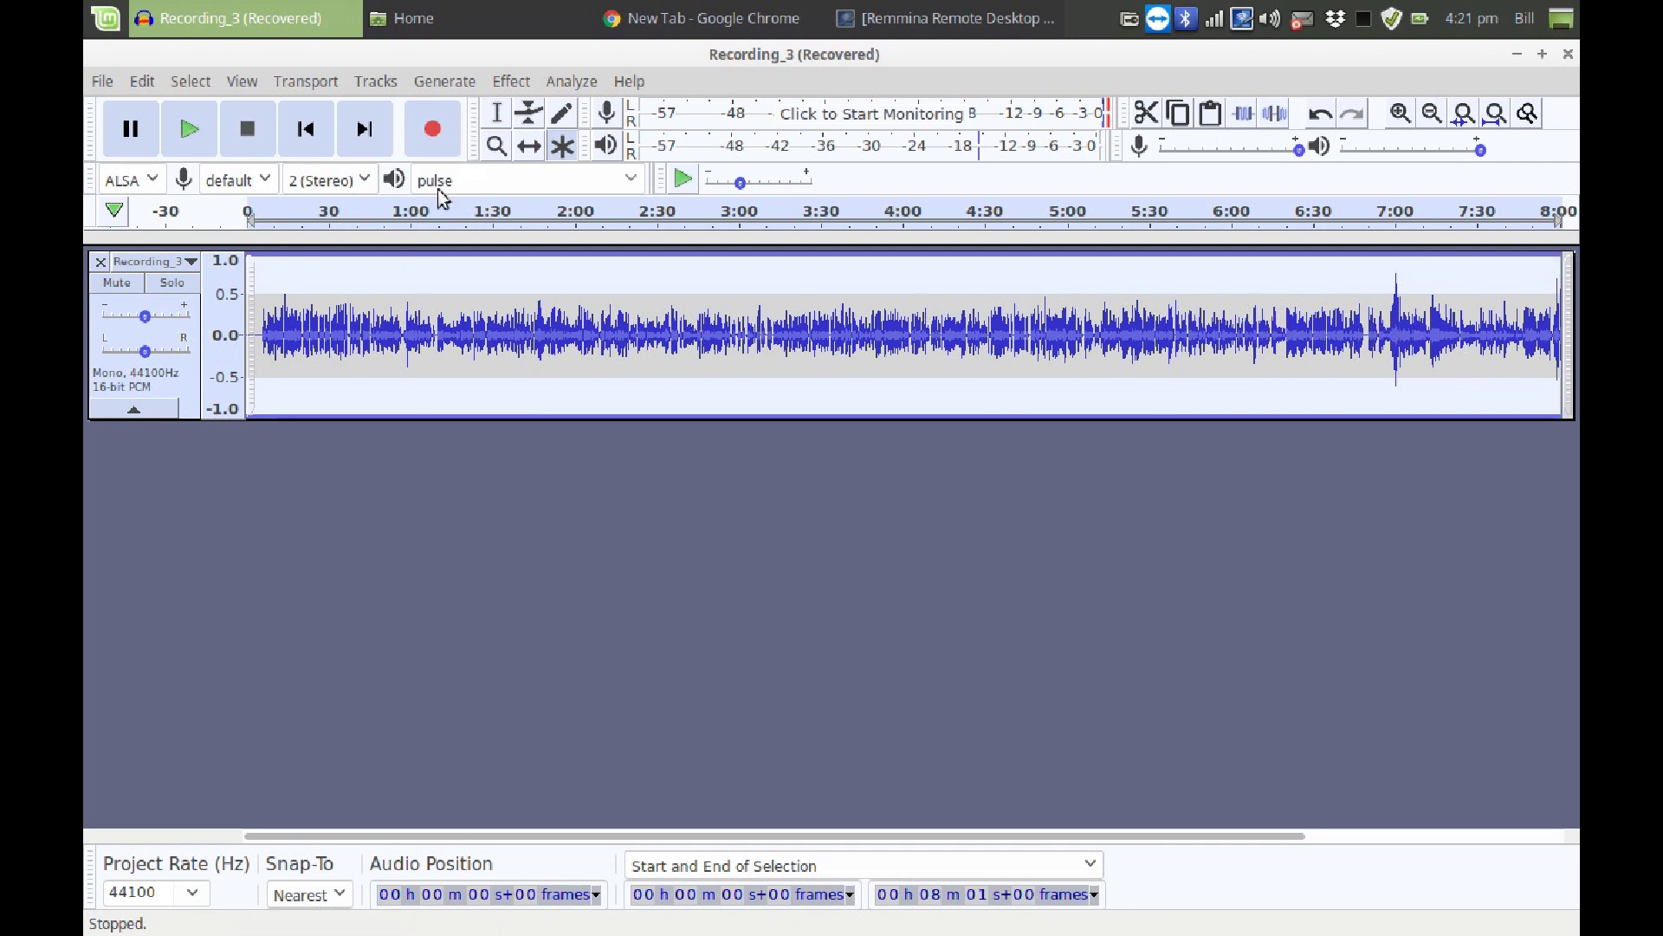
{"action": "left_click", "coordinate": [390, 217]}
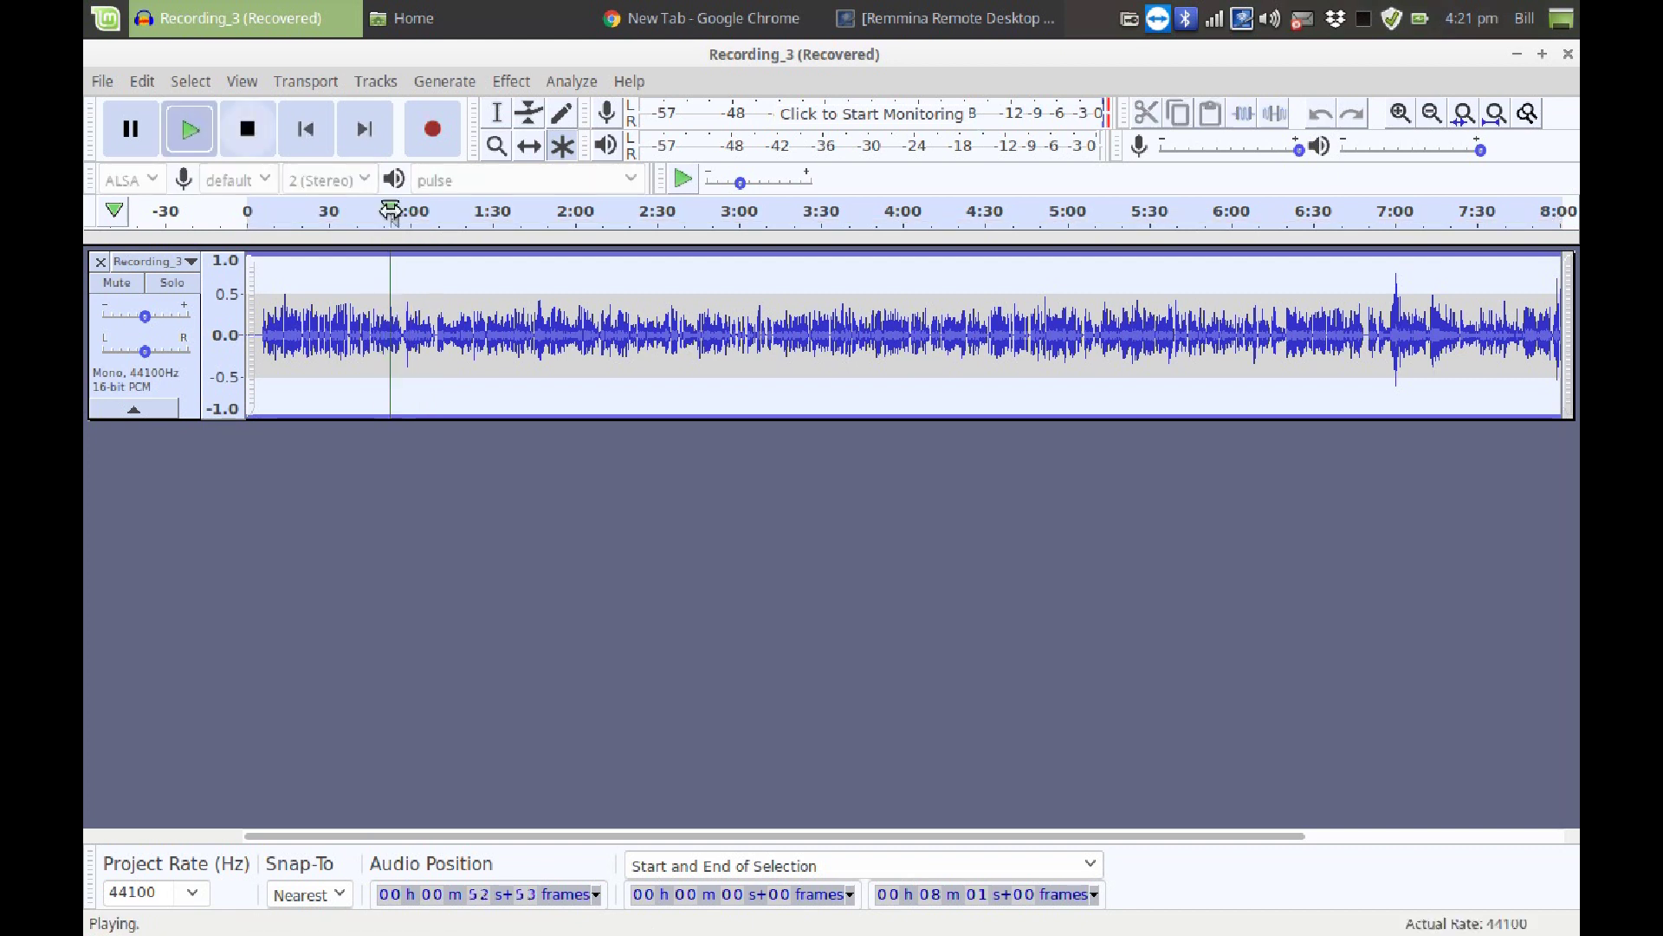
{"action": "left_click", "coordinate": [261, 138]}
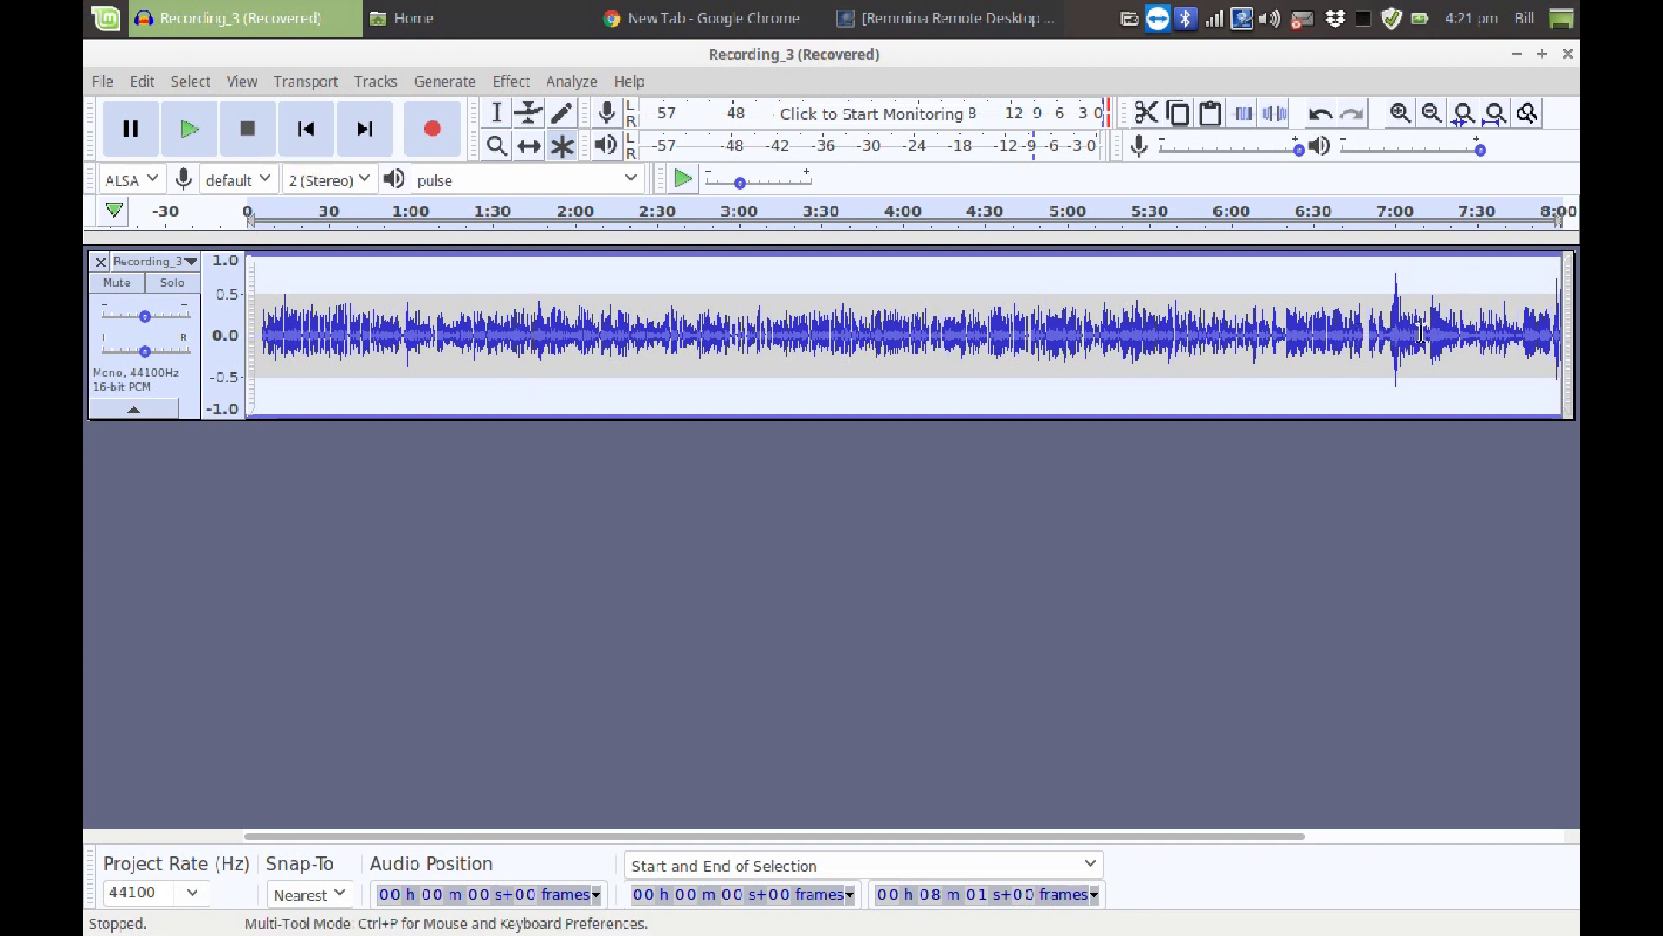
Apply the Compressor at -12 dB threshold and 2:1 ratio with make-up gain, peak-based compression on.
{"action": "left_click", "coordinate": [520, 84]}
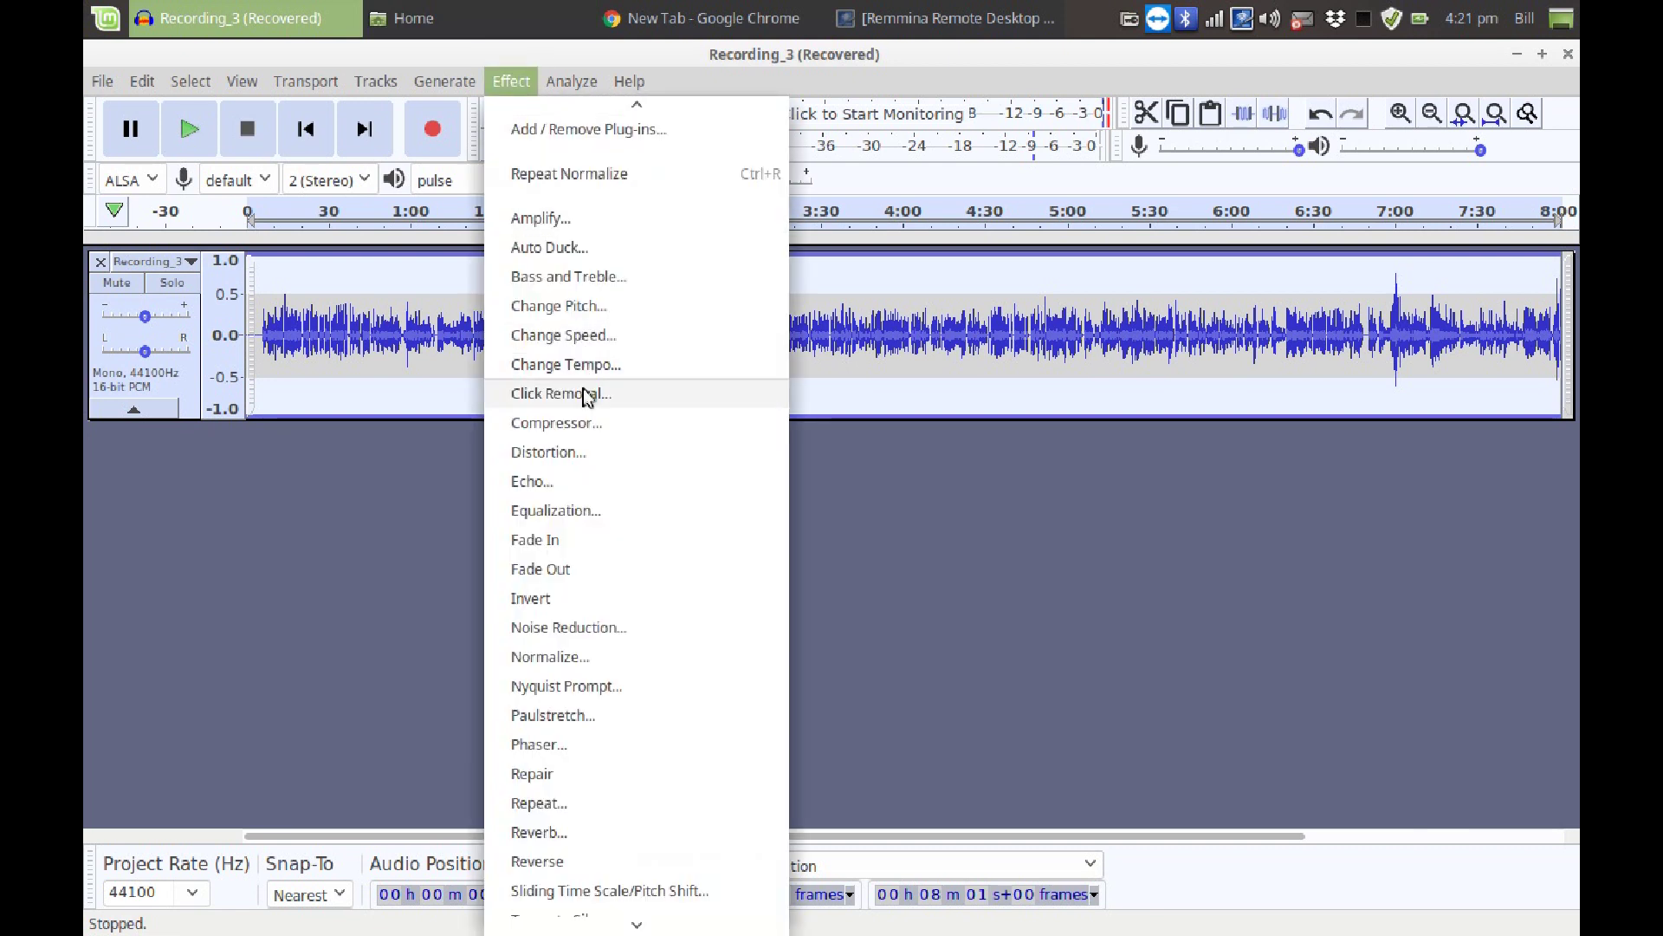
{"action": "left_click", "coordinate": [586, 425]}
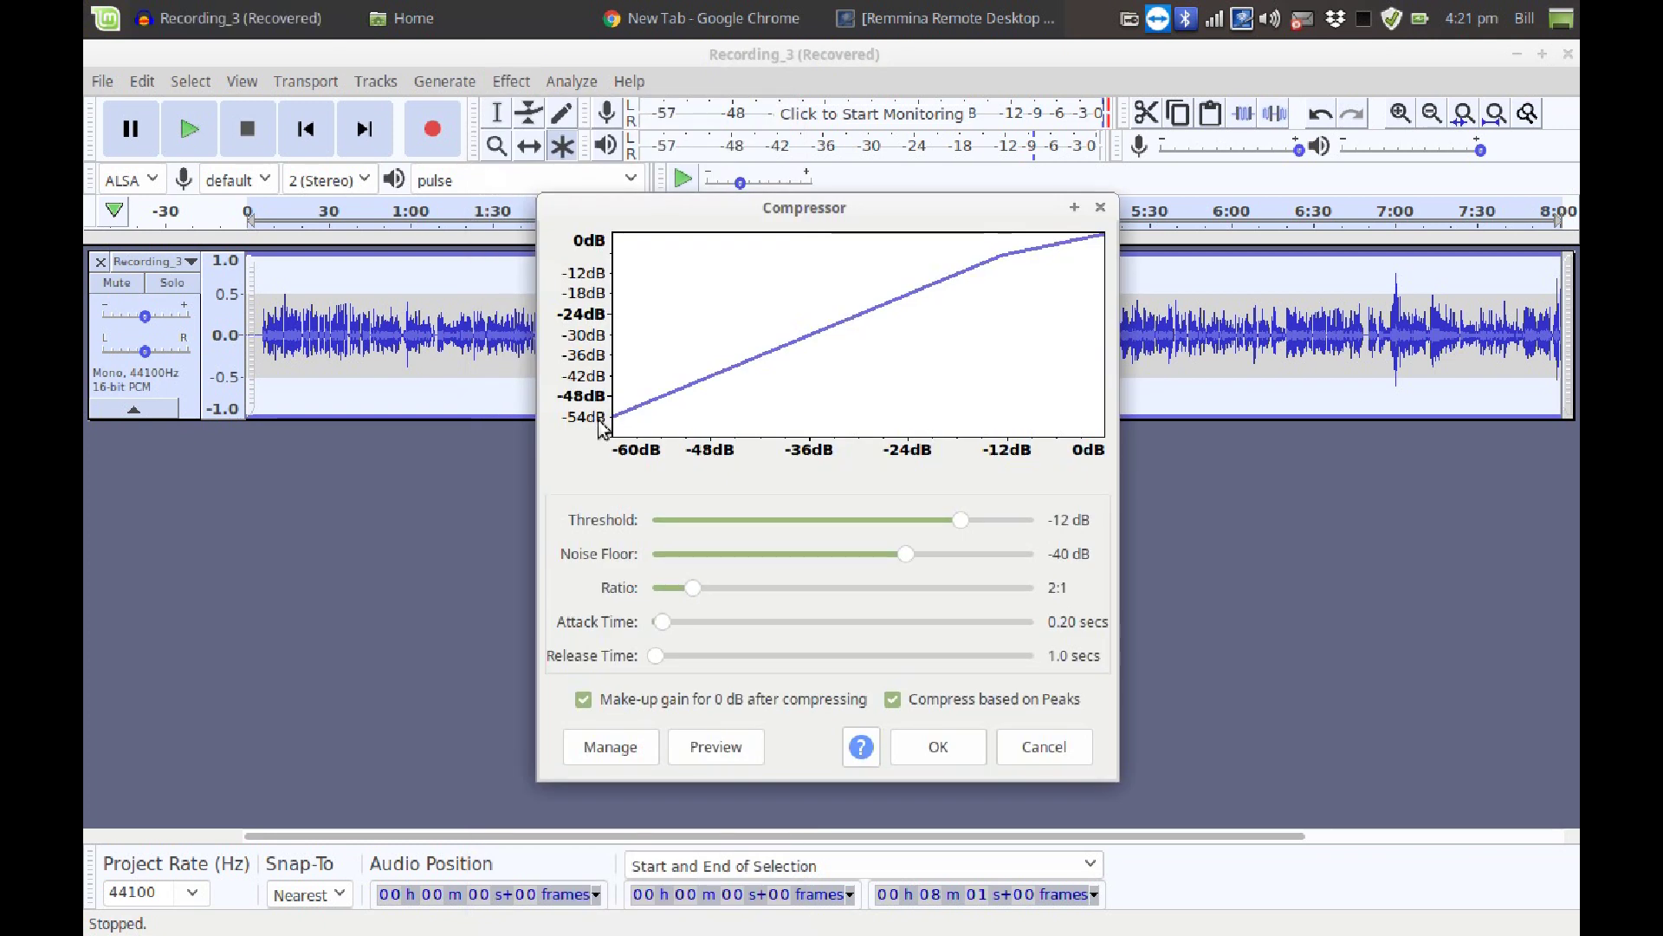
{"action": "left_click", "coordinate": [893, 698]}
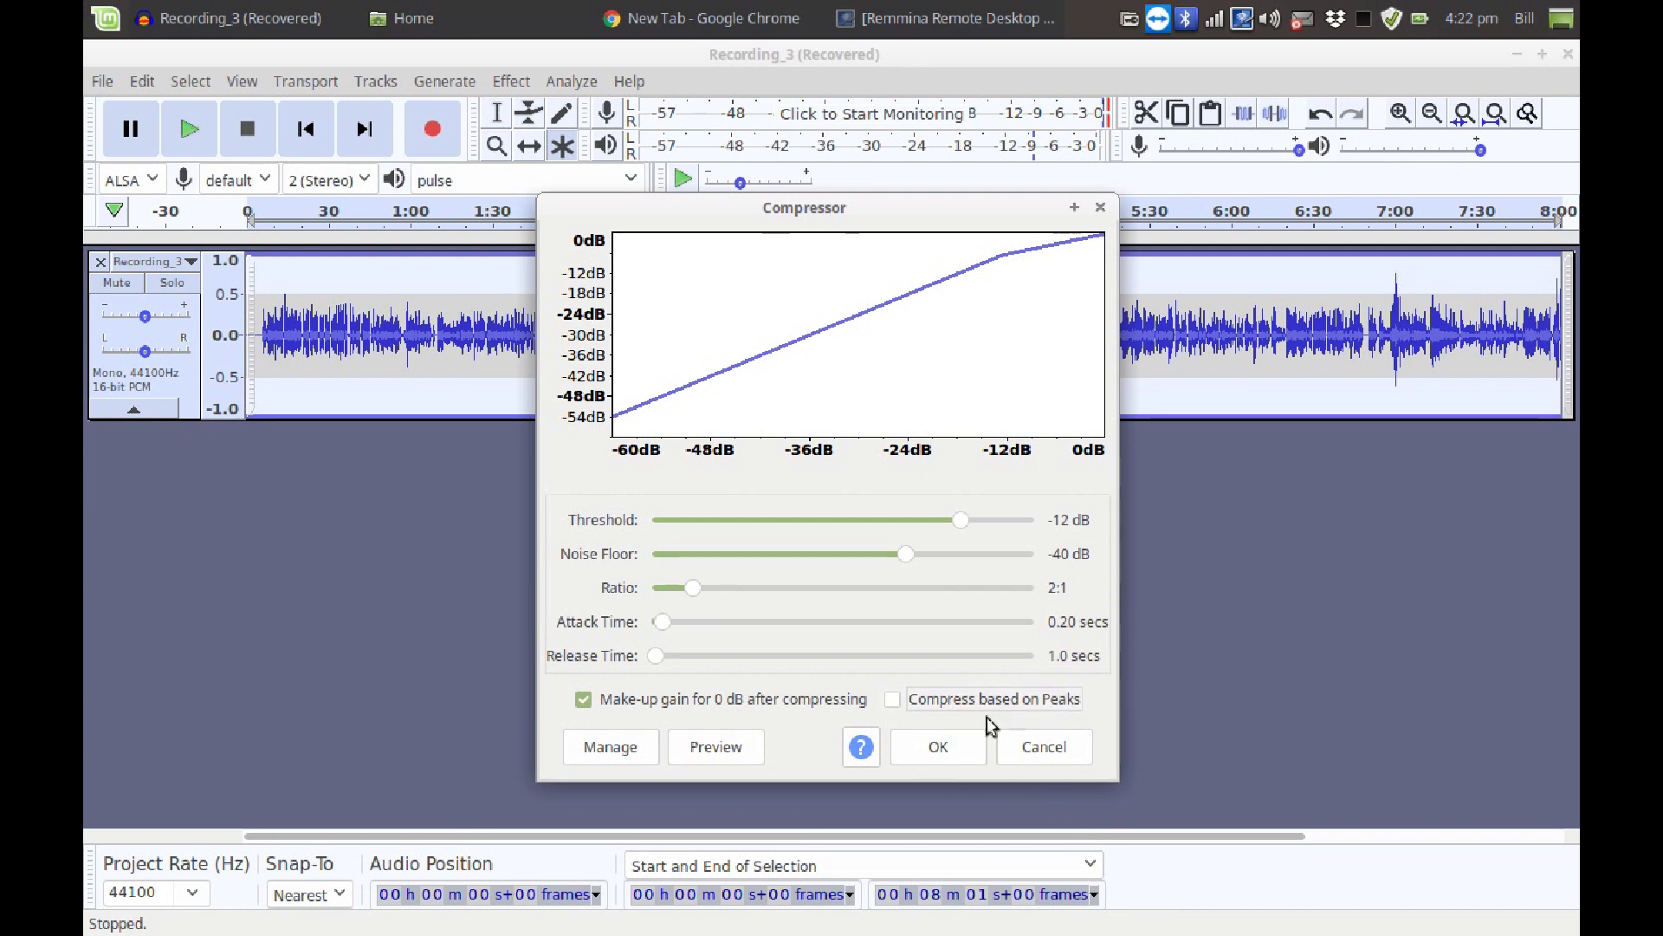
{"action": "left_click", "coordinate": [894, 702]}
{"action": "left_click", "coordinate": [948, 757]}
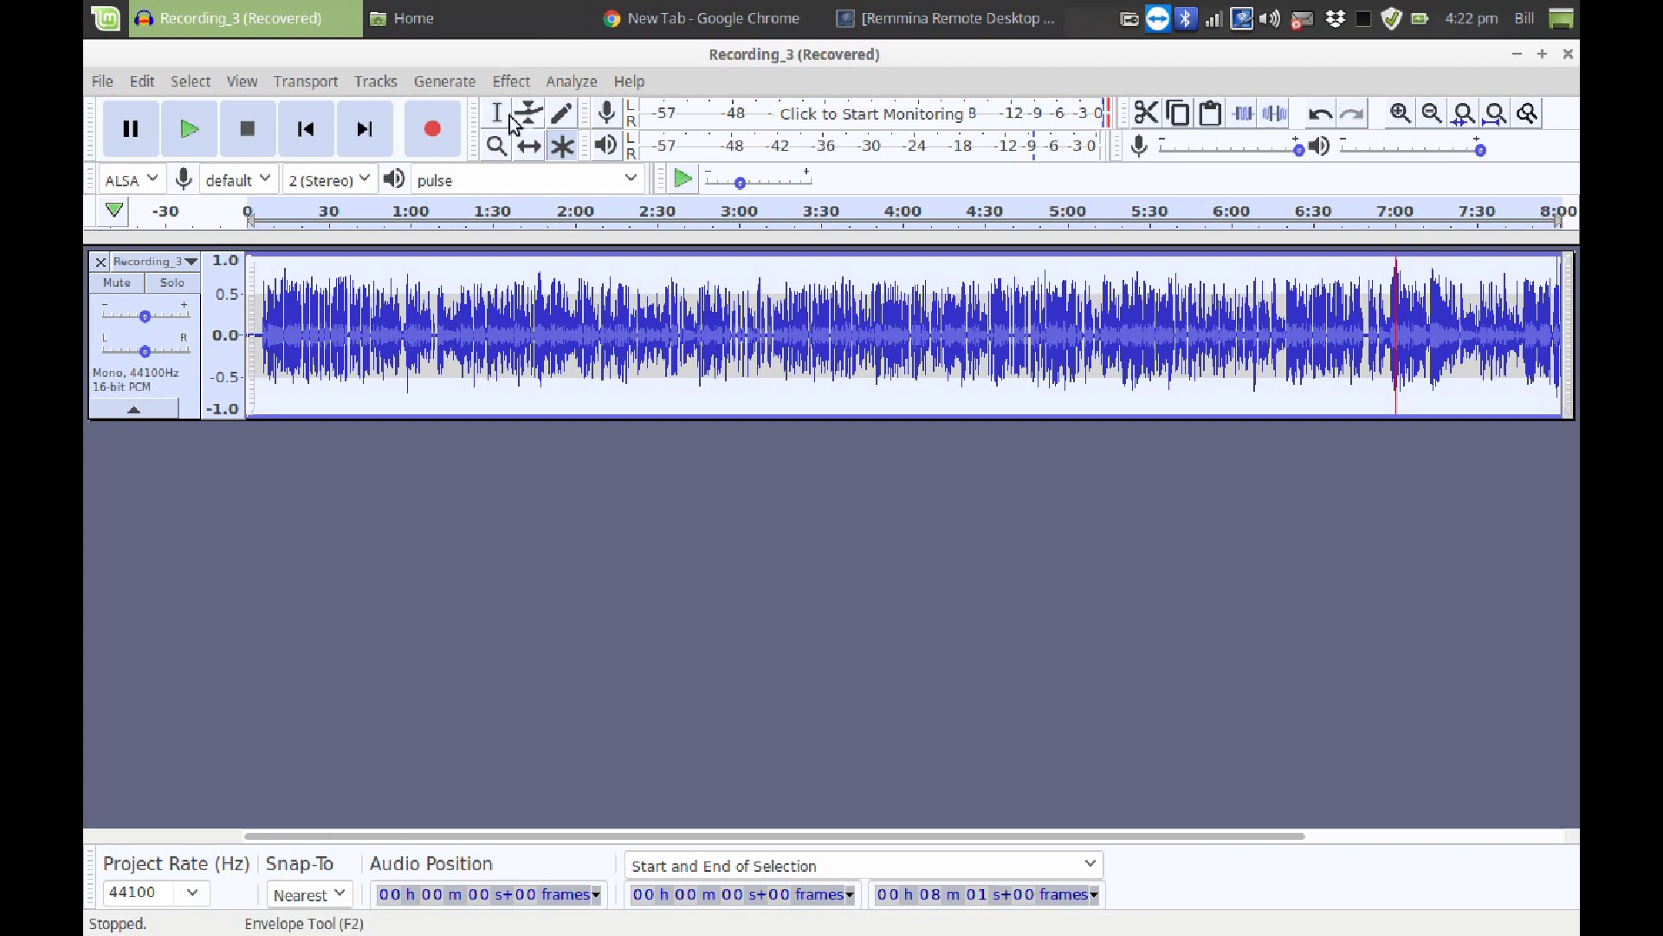
{"action": "left_click", "coordinate": [394, 218]}
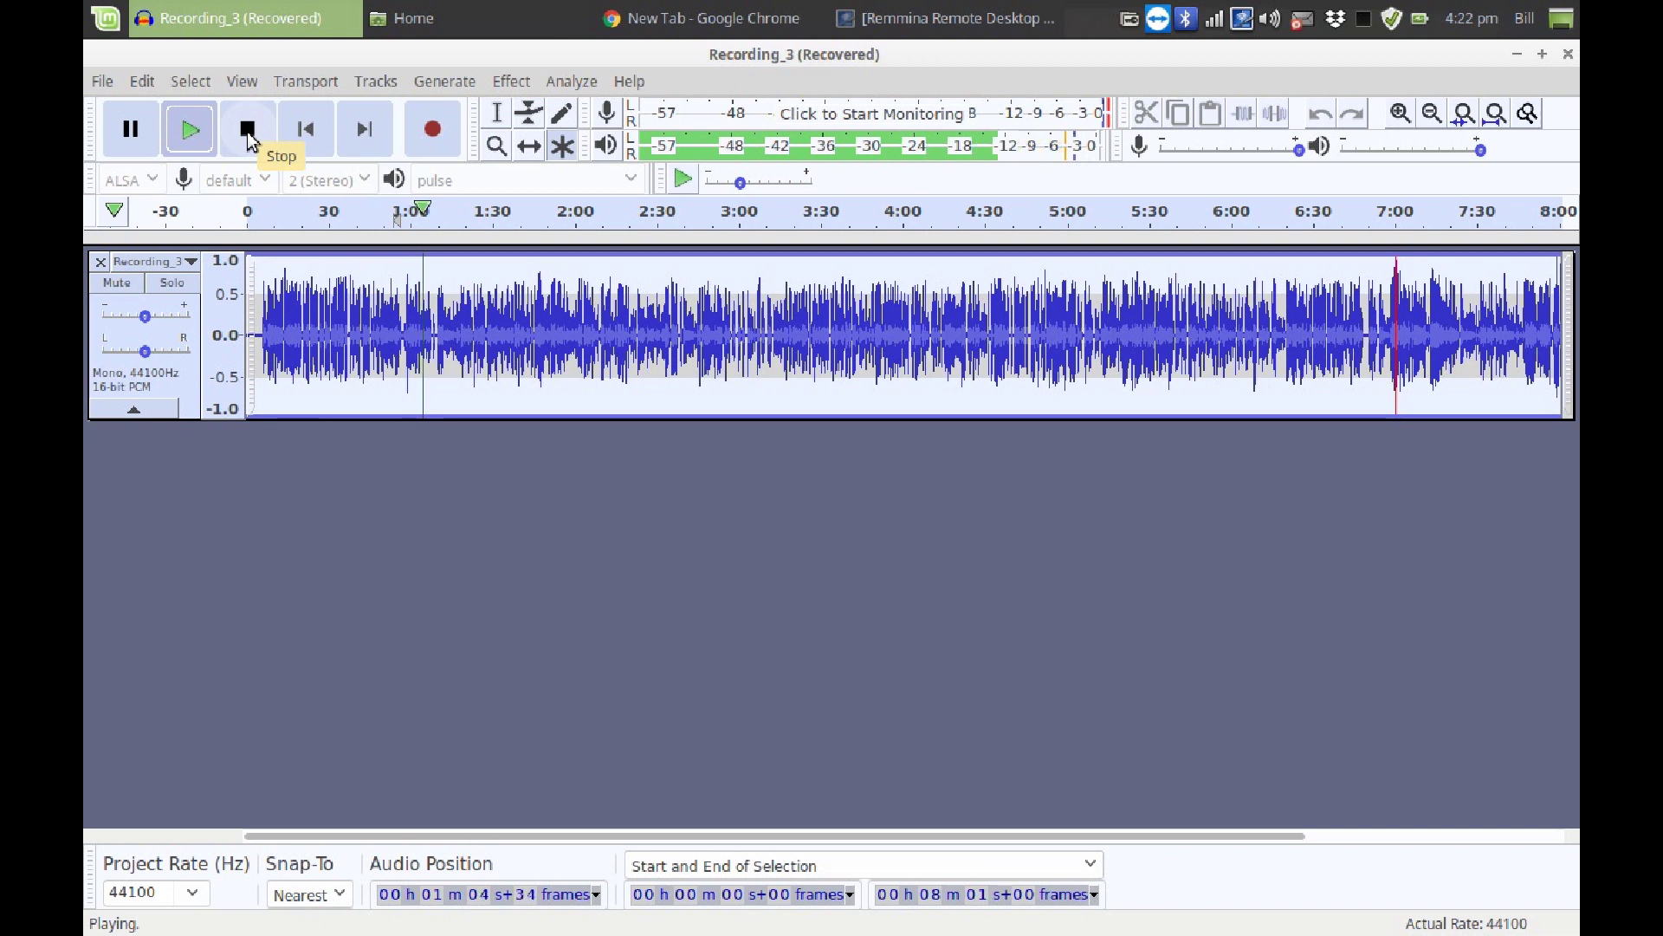
{"action": "left_click", "coordinate": [247, 130]}
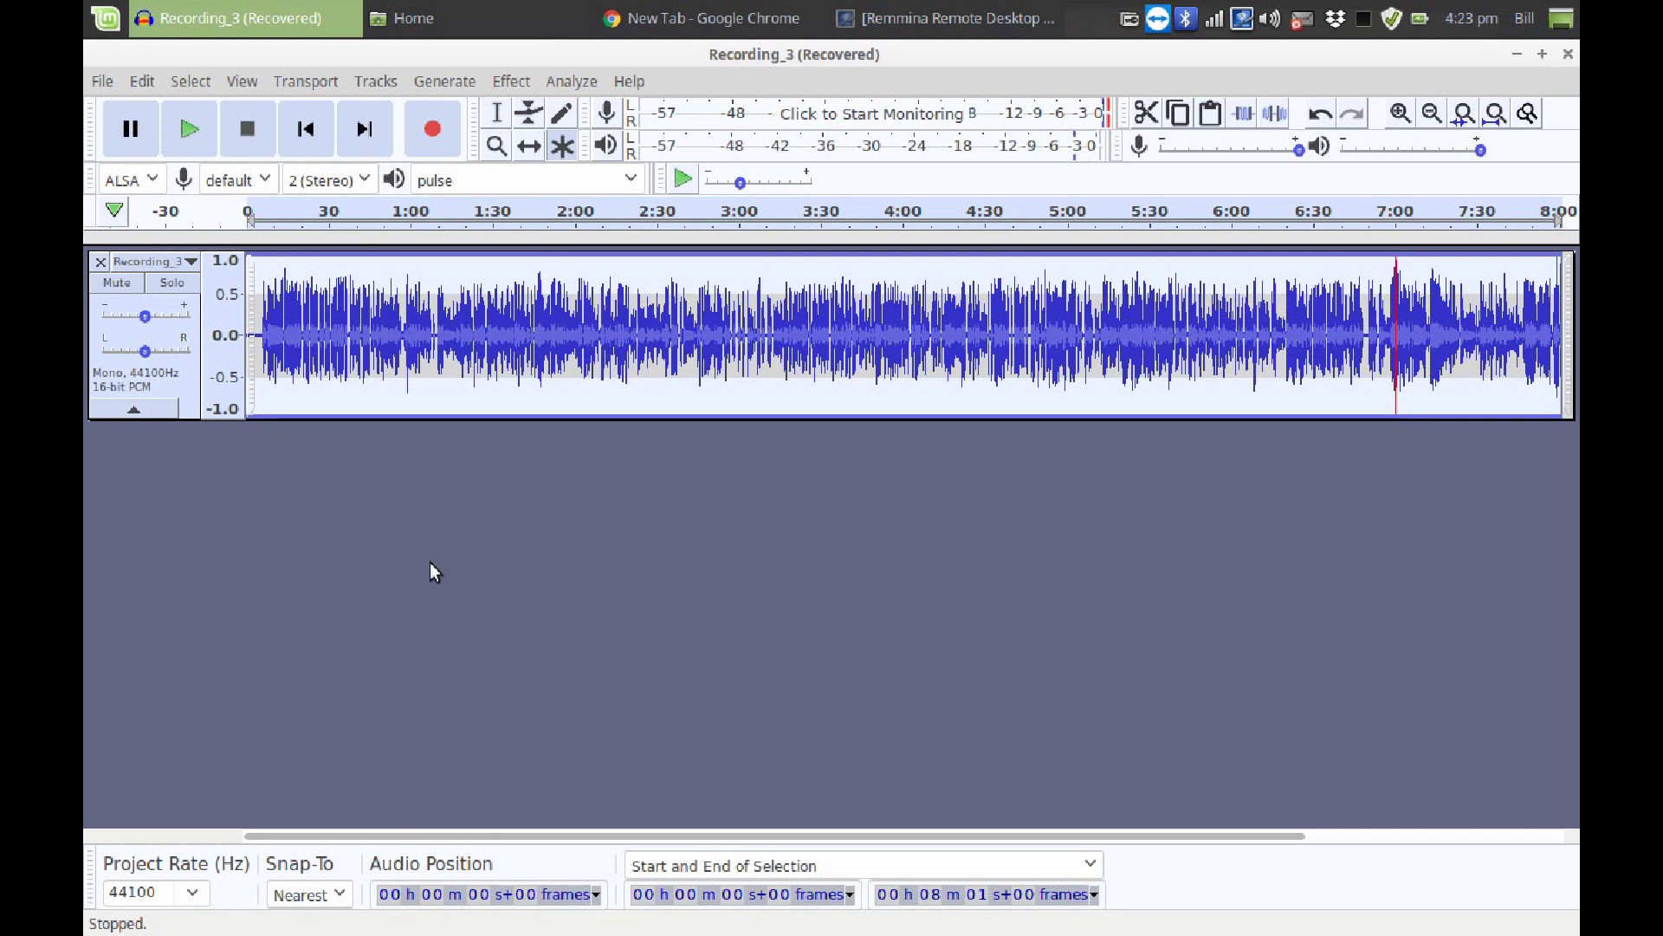
Apply Equalization with the Bass Boost preset curve to the full-length interview.
{"action": "left_click", "coordinate": [525, 90]}
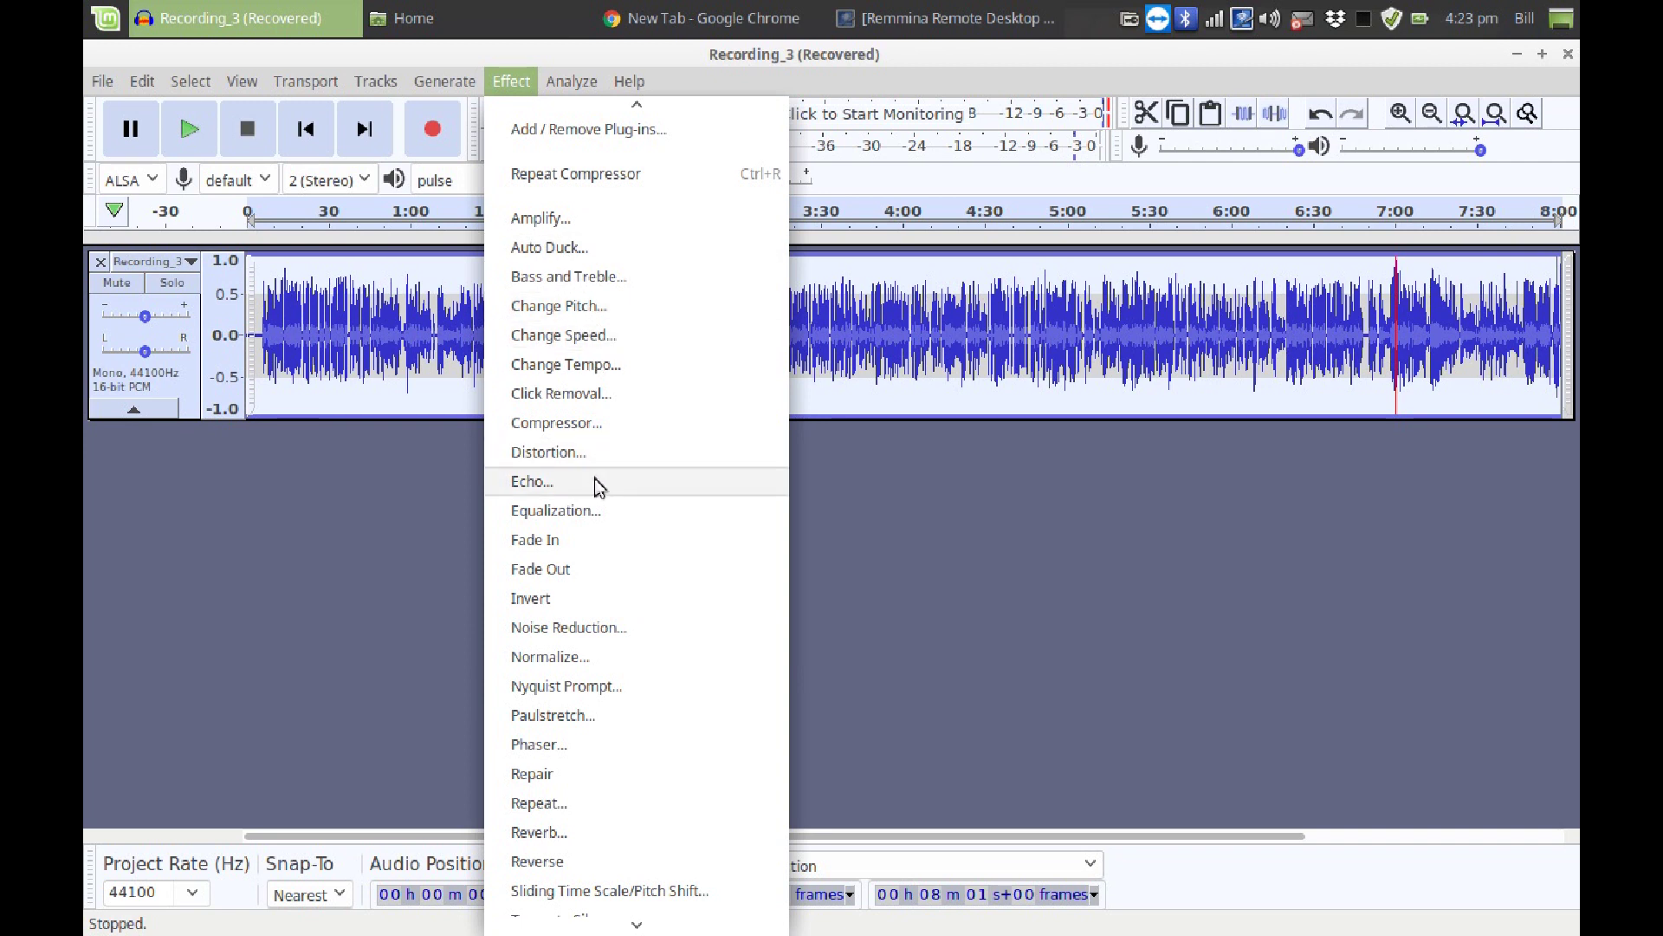
{"action": "left_click", "coordinate": [625, 513]}
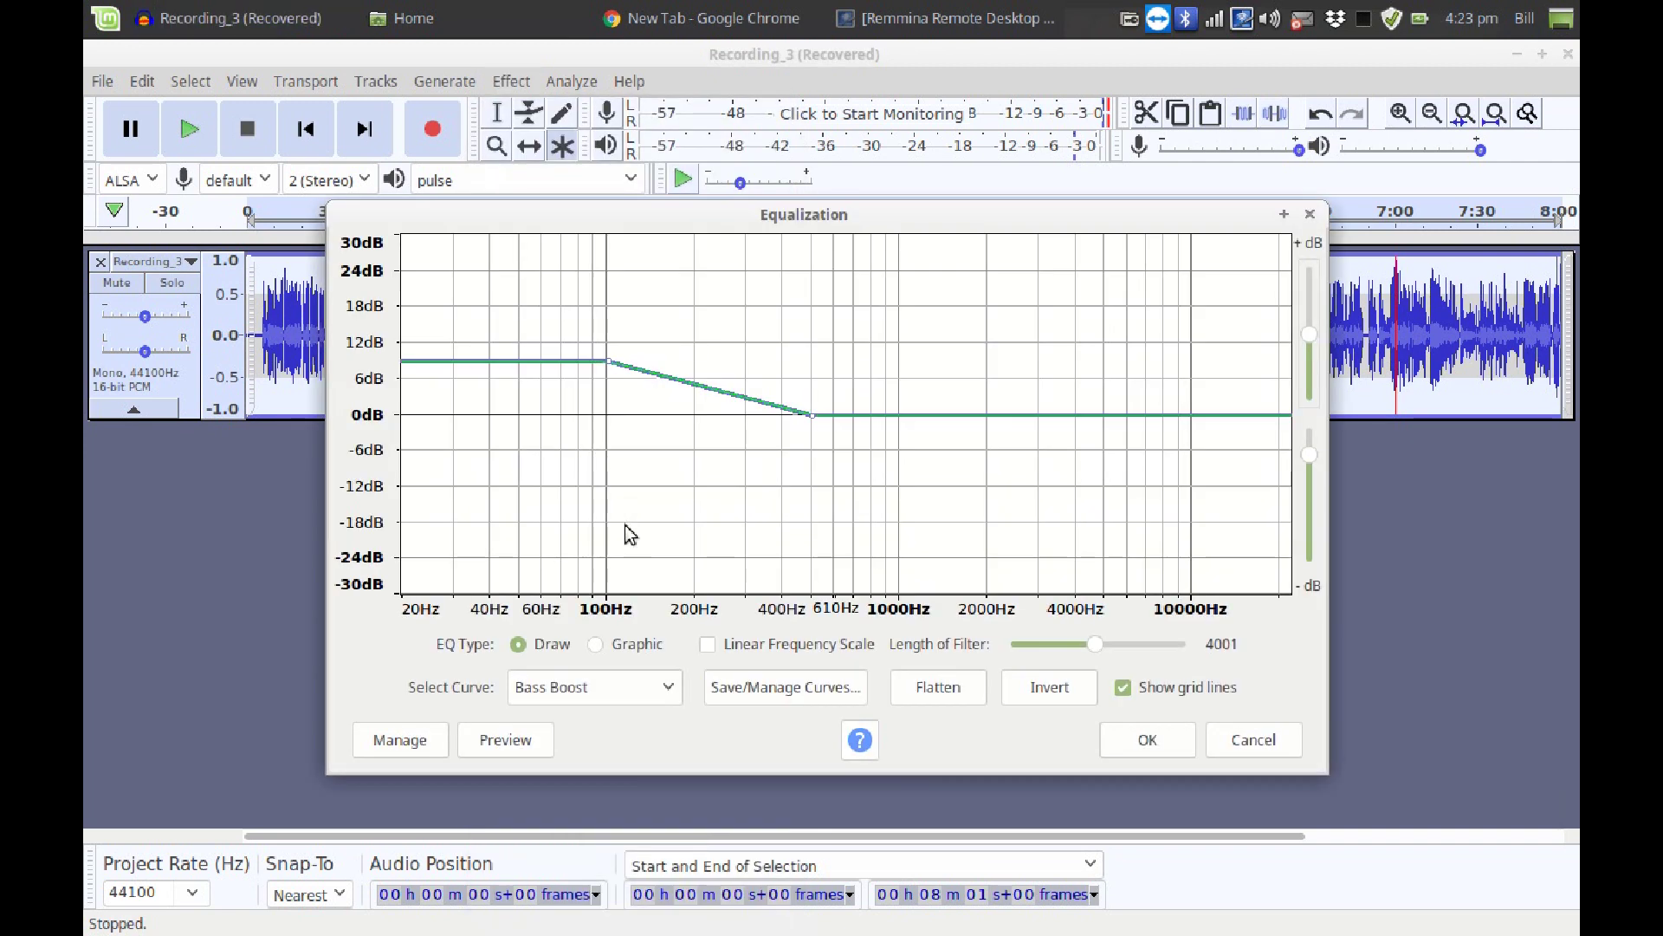
{"action": "left_click", "coordinate": [628, 700]}
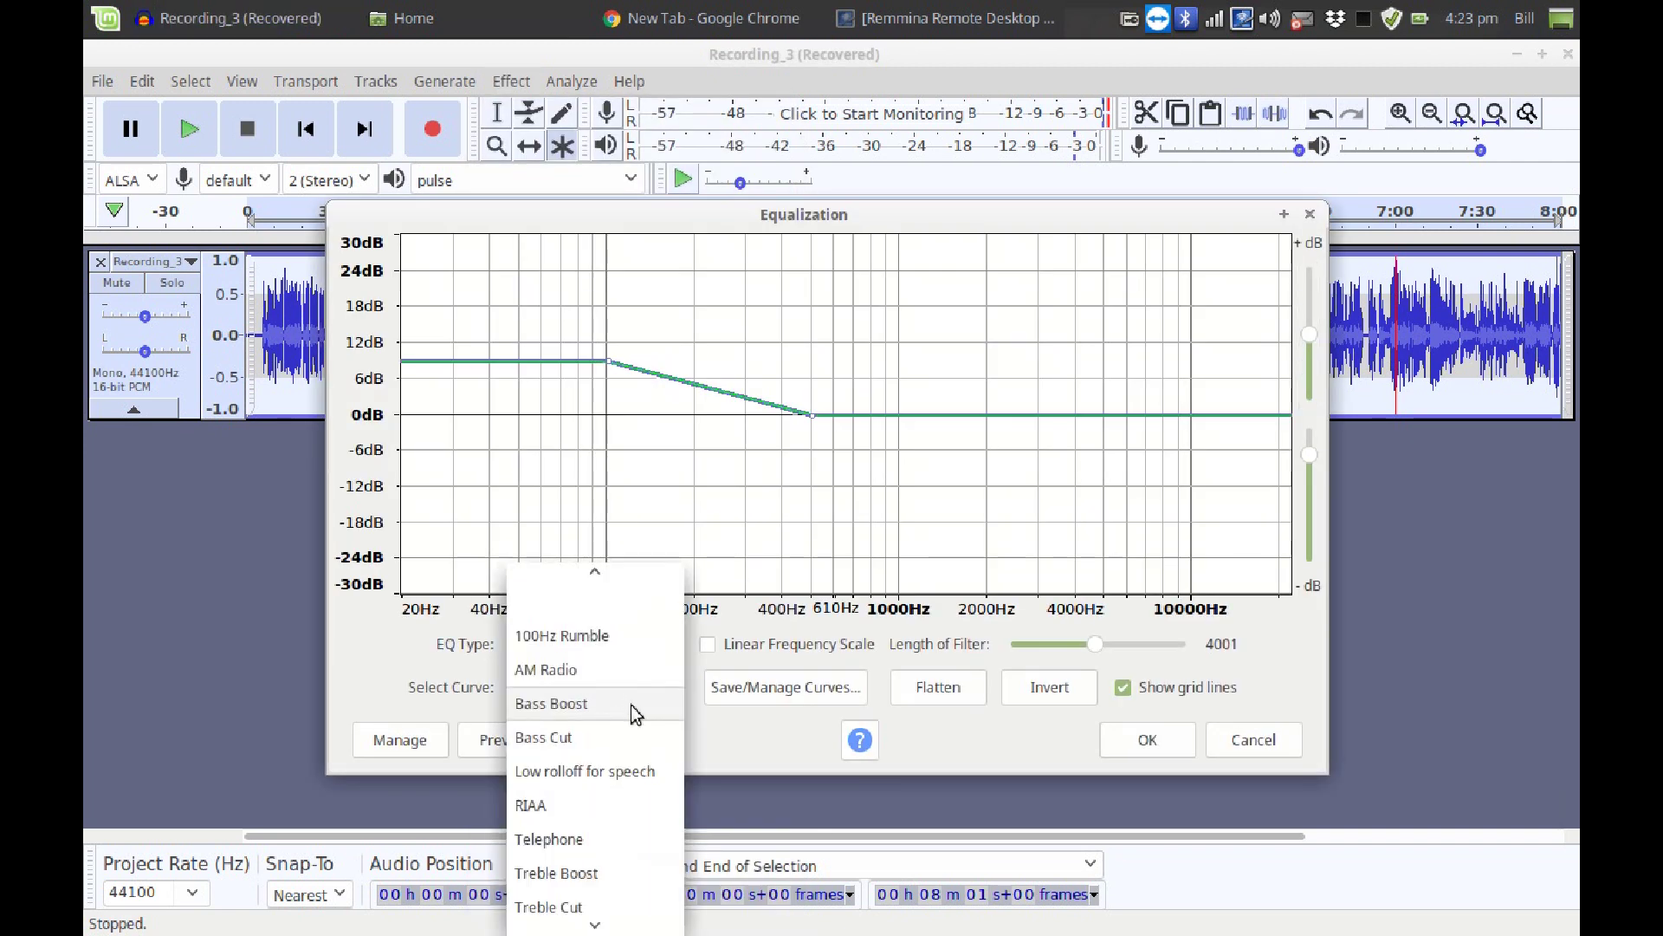
{"action": "left_click", "coordinate": [630, 704]}
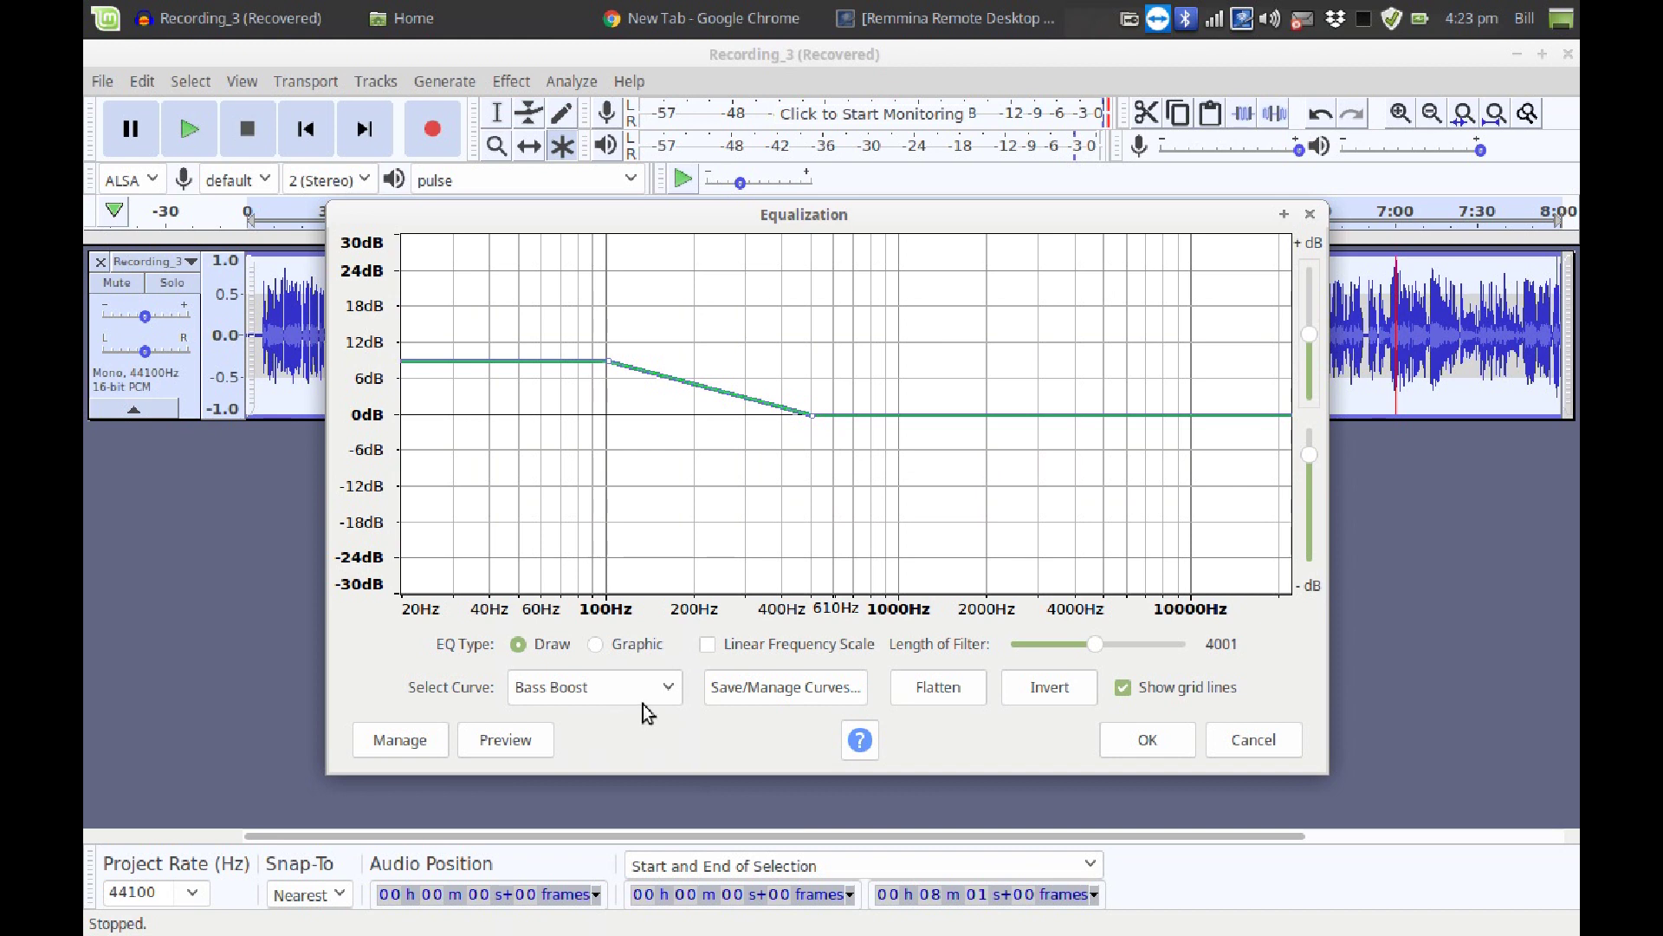
{"action": "left_click", "coordinate": [1162, 750]}
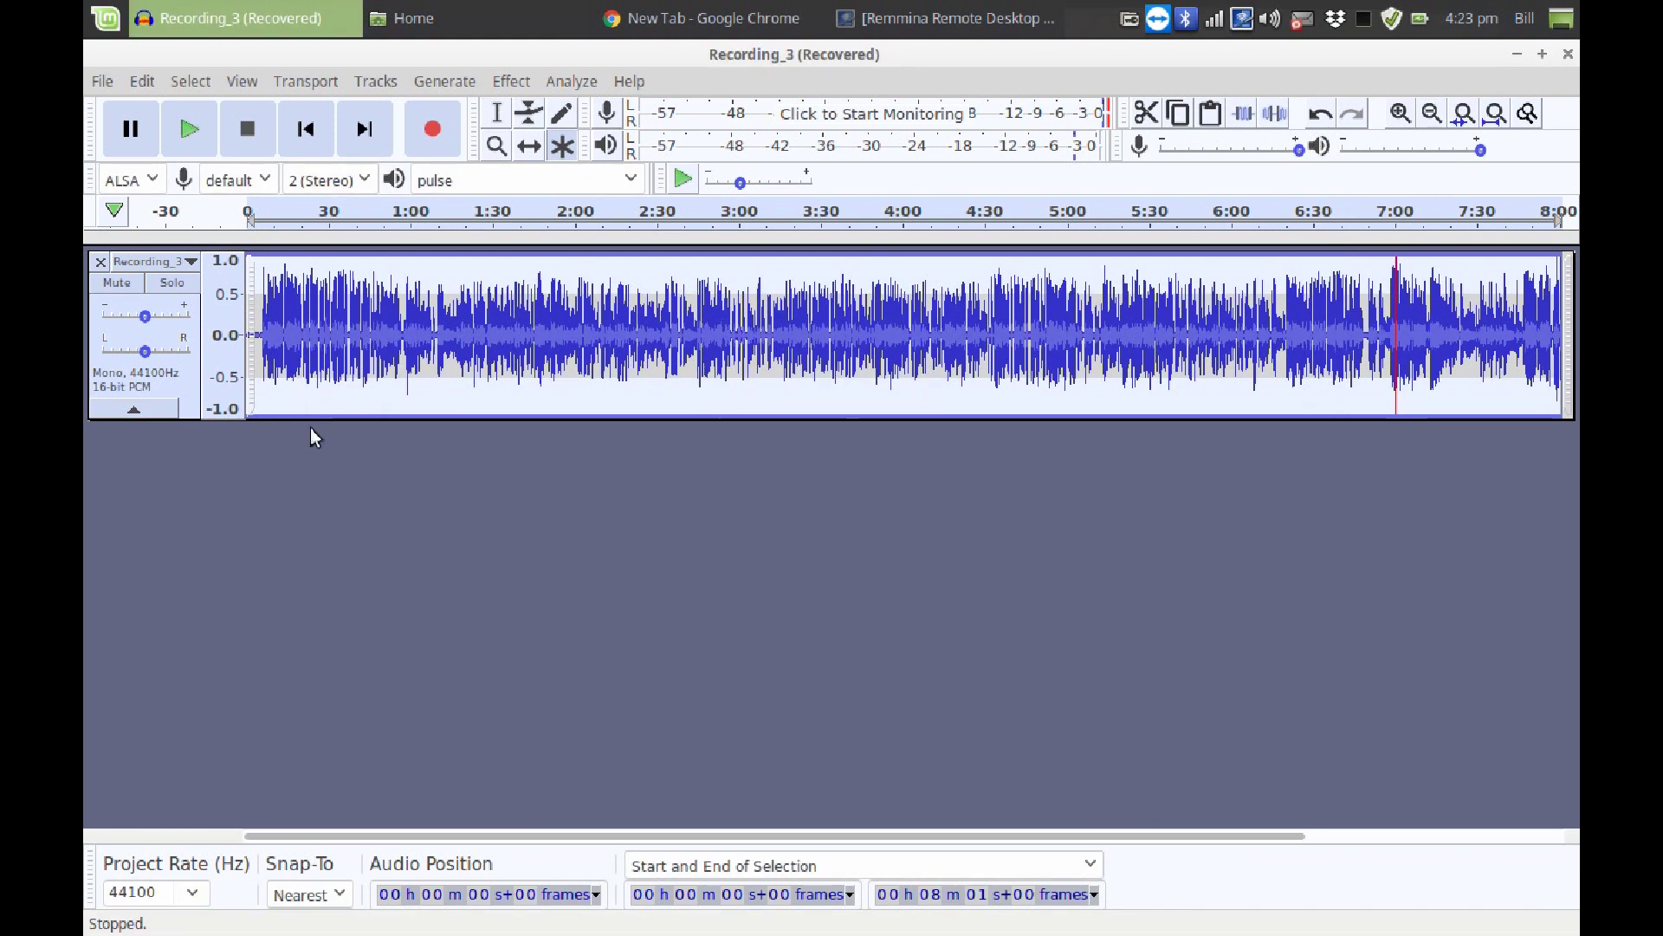
{"action": "left_click", "coordinate": [387, 219]}
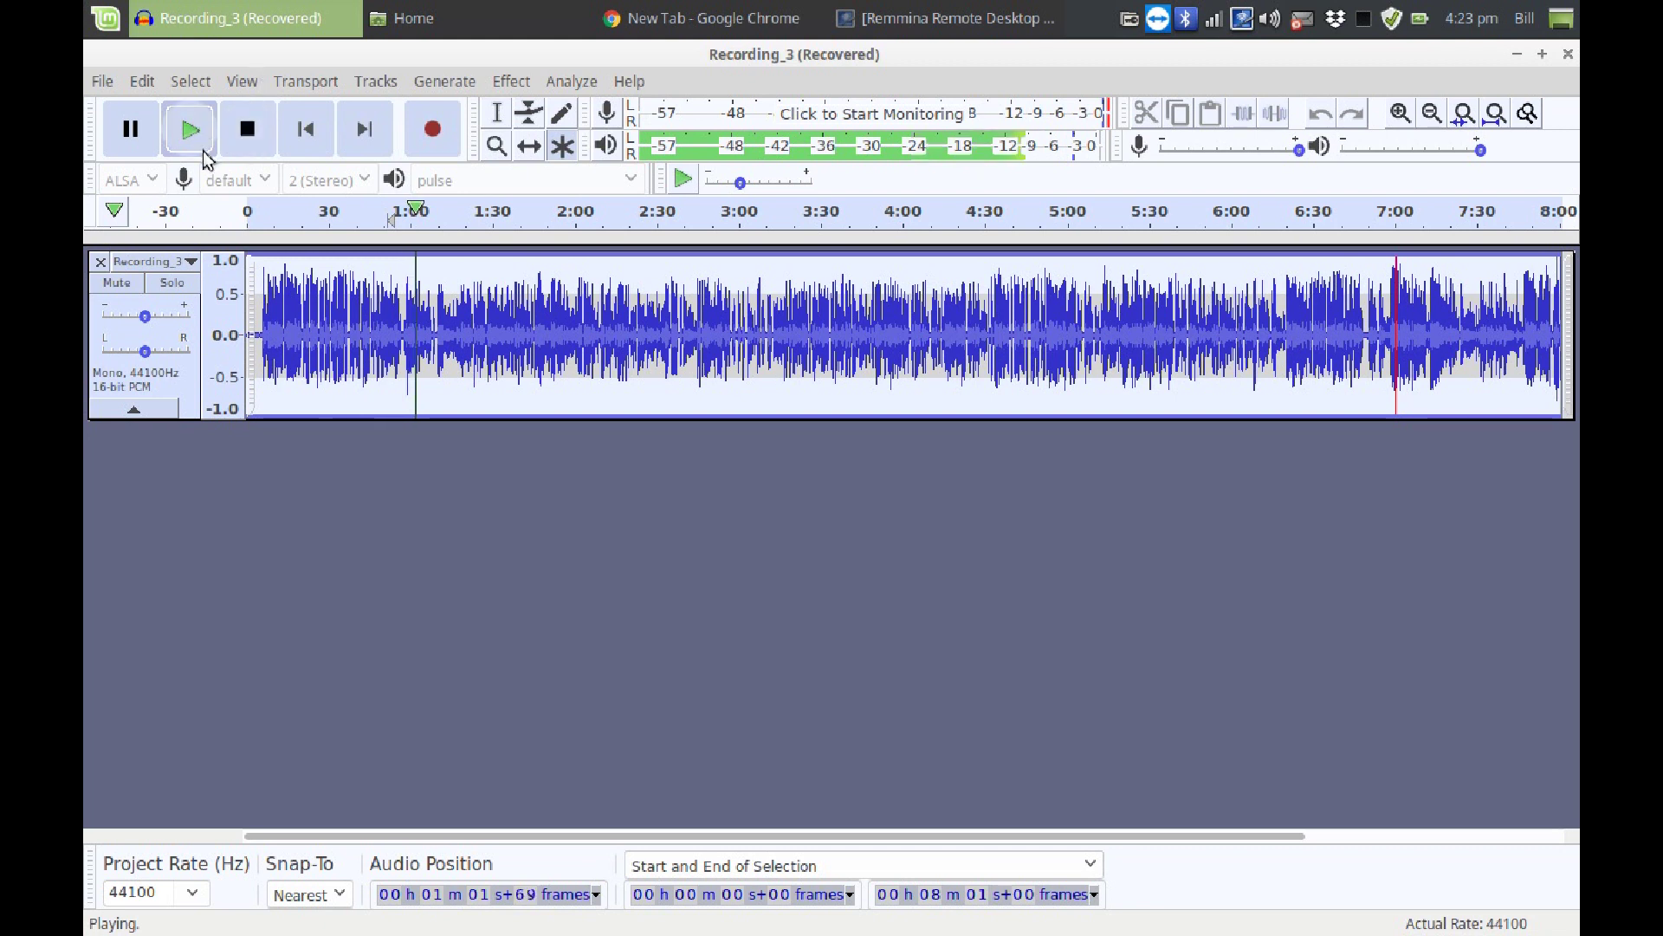
{"action": "left_click", "coordinate": [251, 130]}
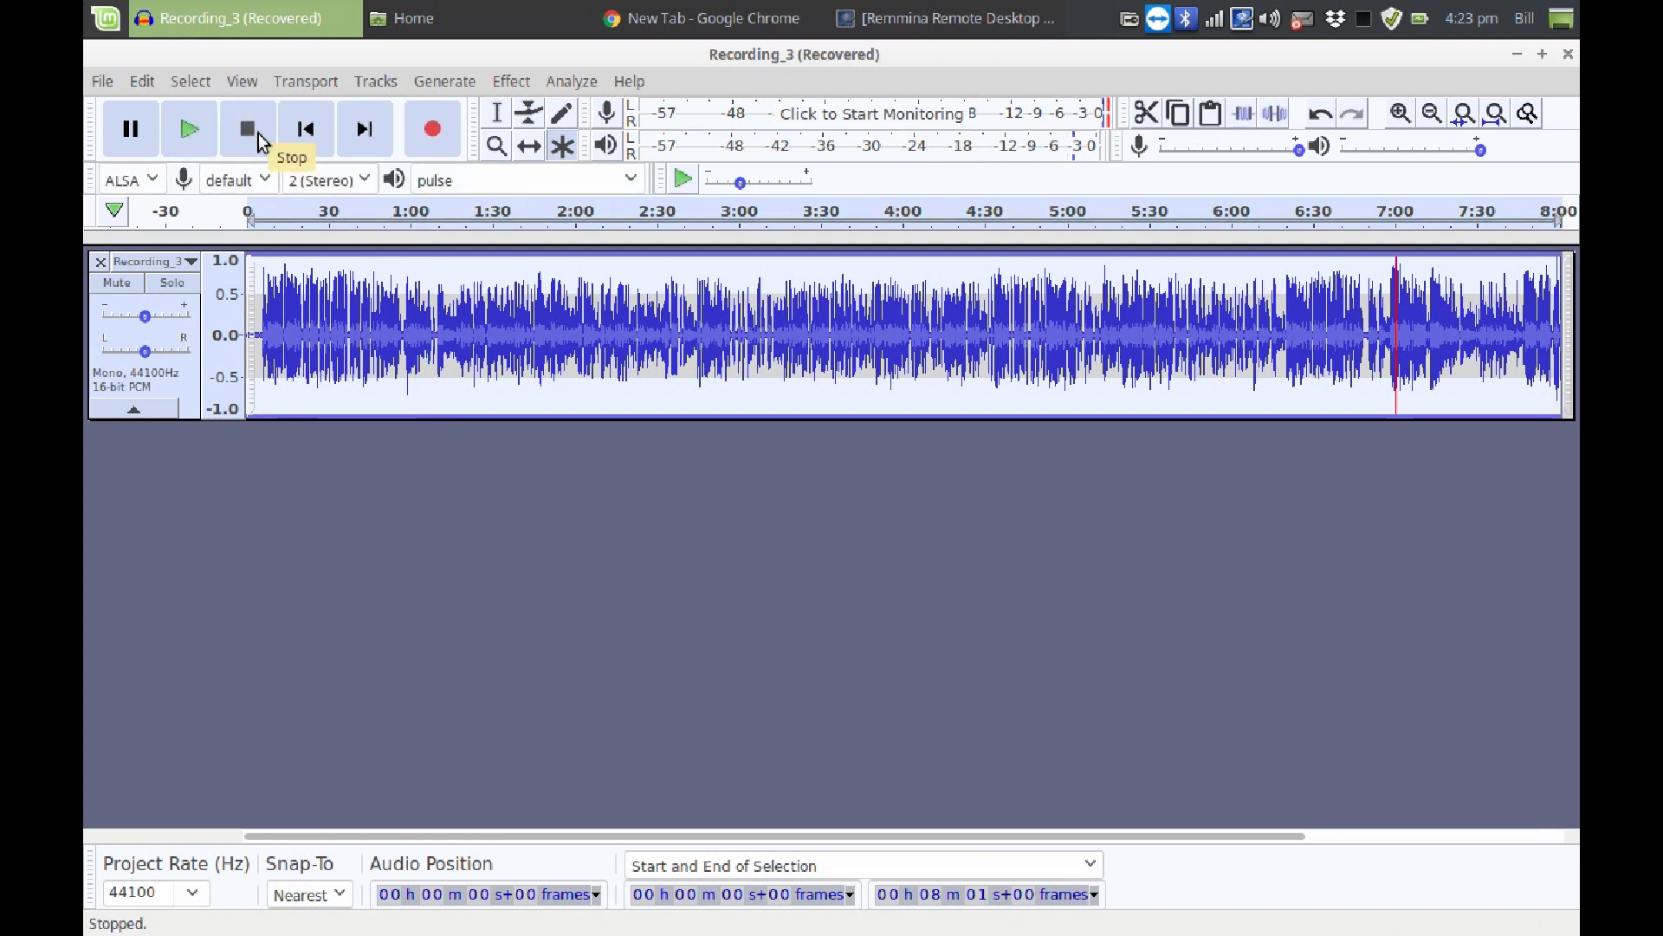